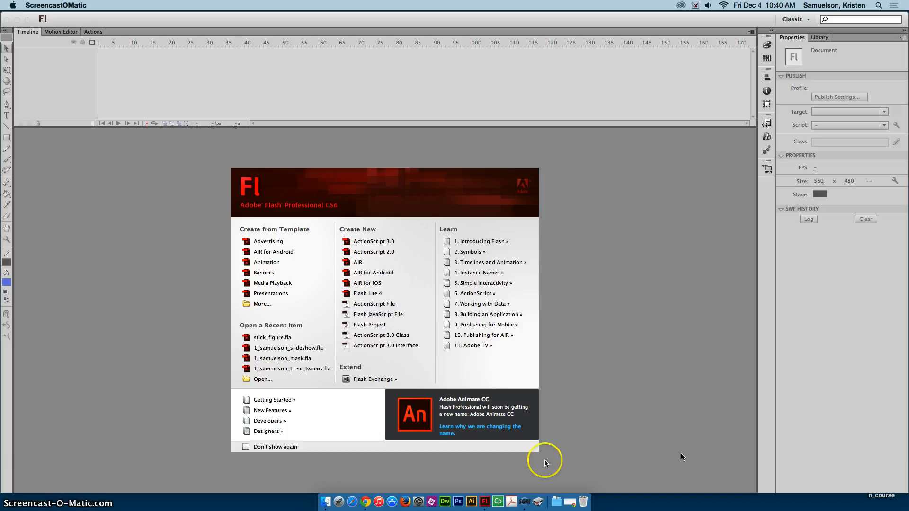
- Create a new ActionScript 2.0 document
click(375, 252)
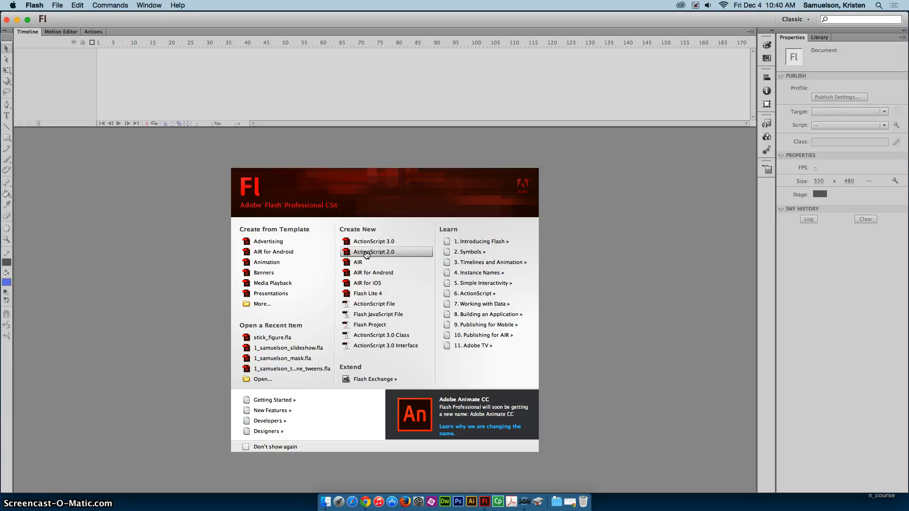
click(367, 253)
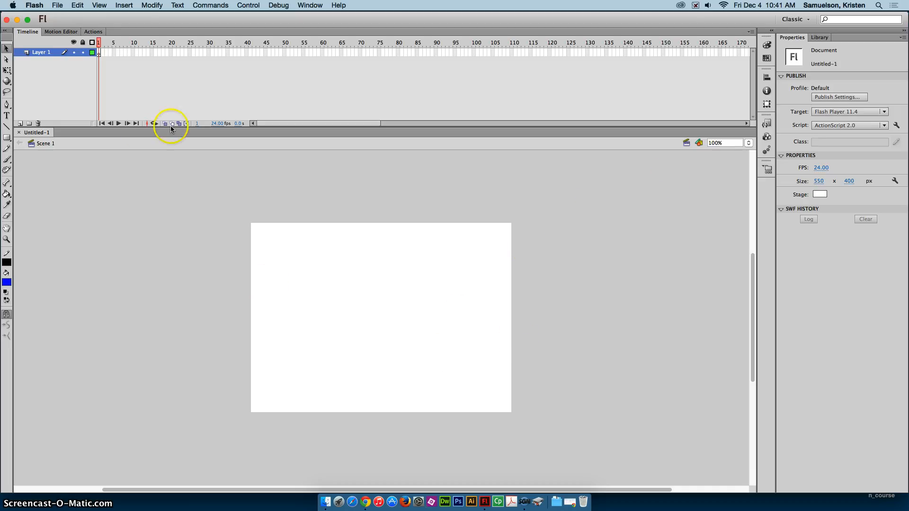
- Show the Scene panel and dock it above the Properties panel
click(310, 5)
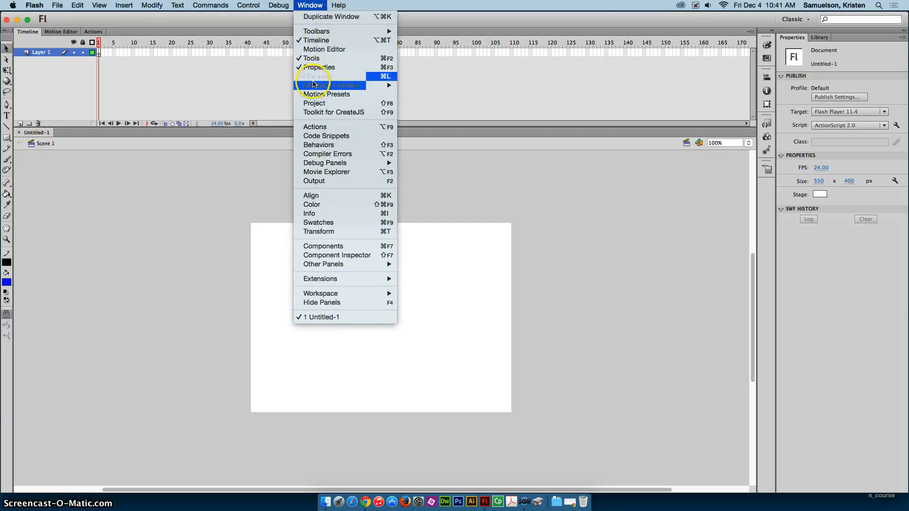
click(315, 115)
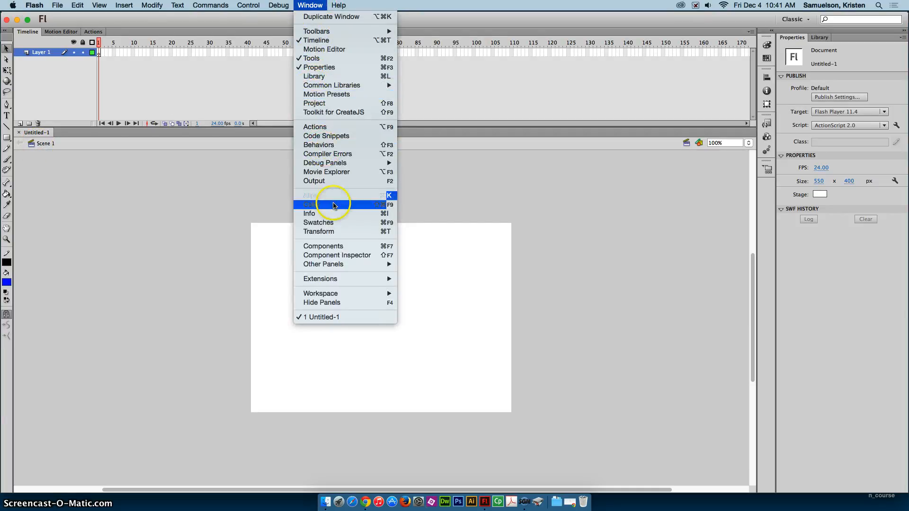
mouse_move(344, 264)
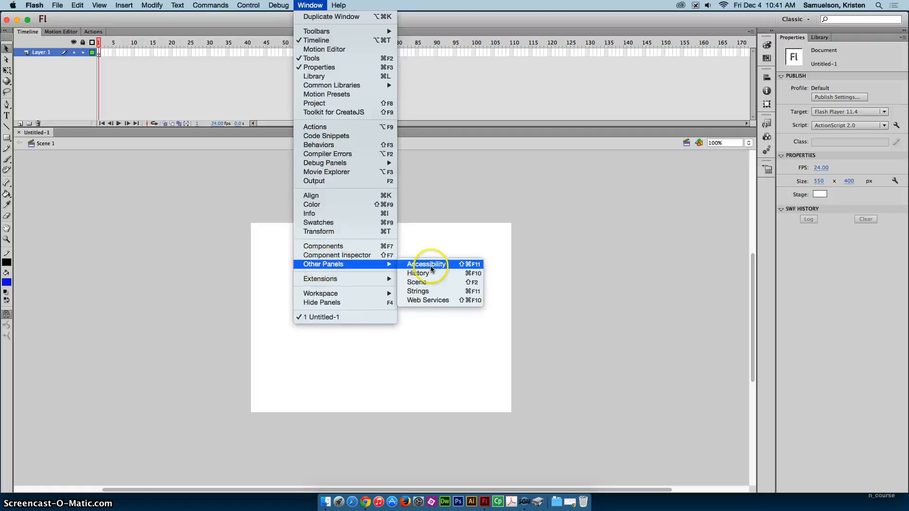
click(435, 284)
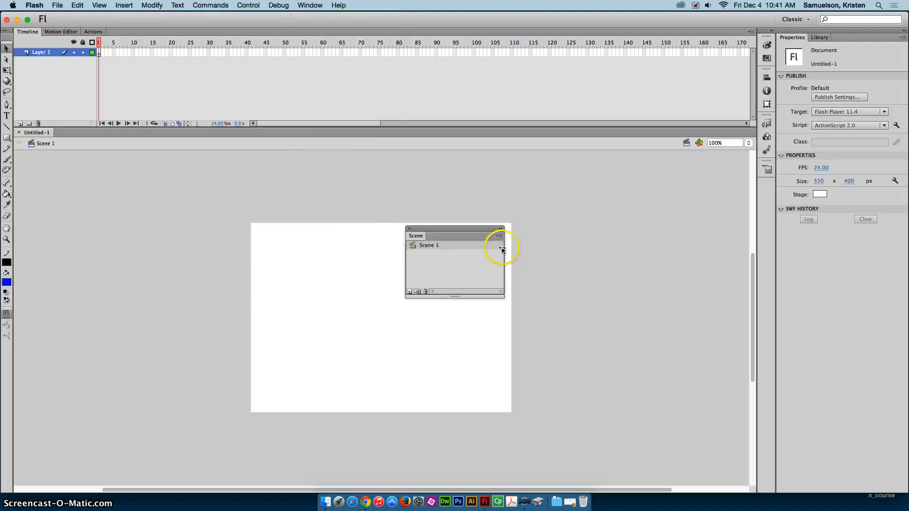
drag(446, 229, 814, 50)
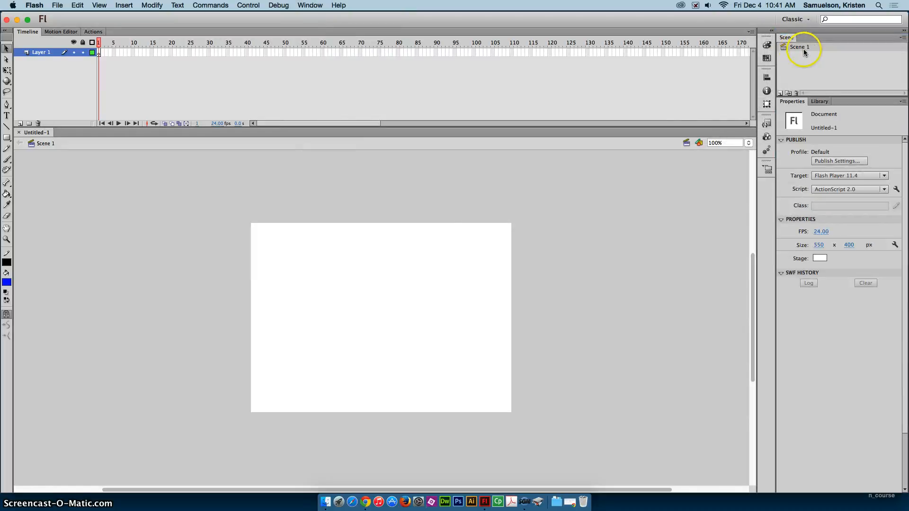
- Rename Scene 1 to outdoors
click(805, 48)
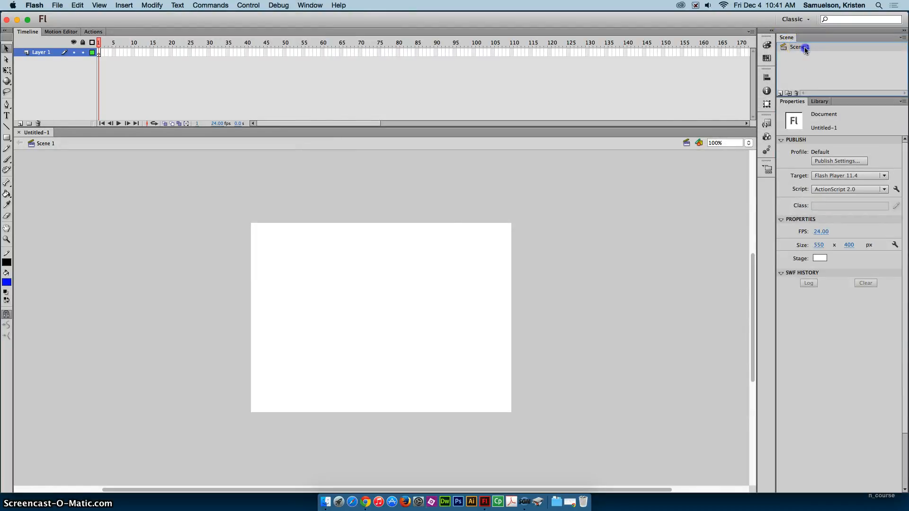
double_click(805, 49)
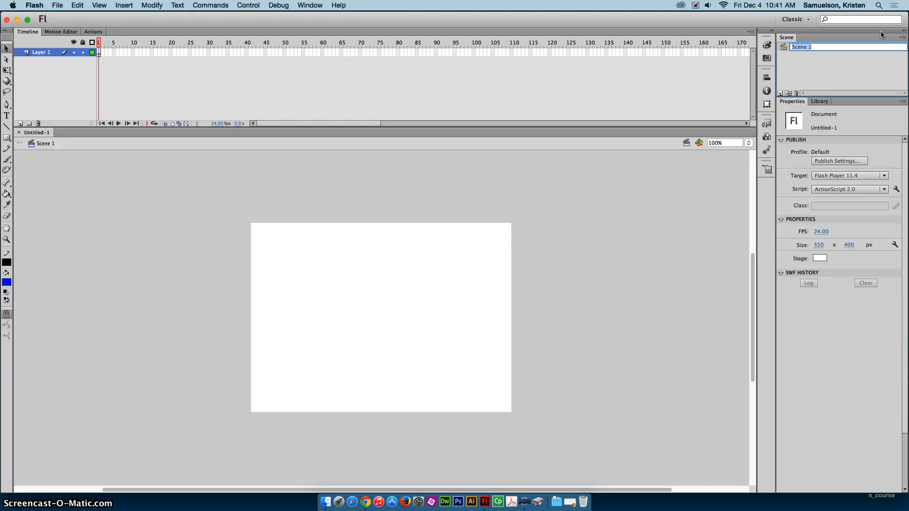
text(outdoors)
key(Return)
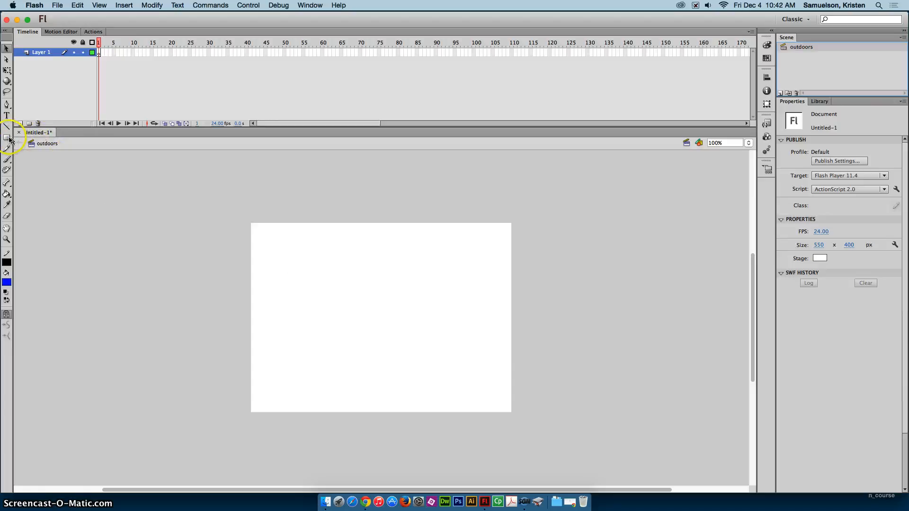
- Draw a sky rectangle about 612 by 360 px over the upper stage, with no stroke and a light blue fill
drag(6, 137, 49, 138)
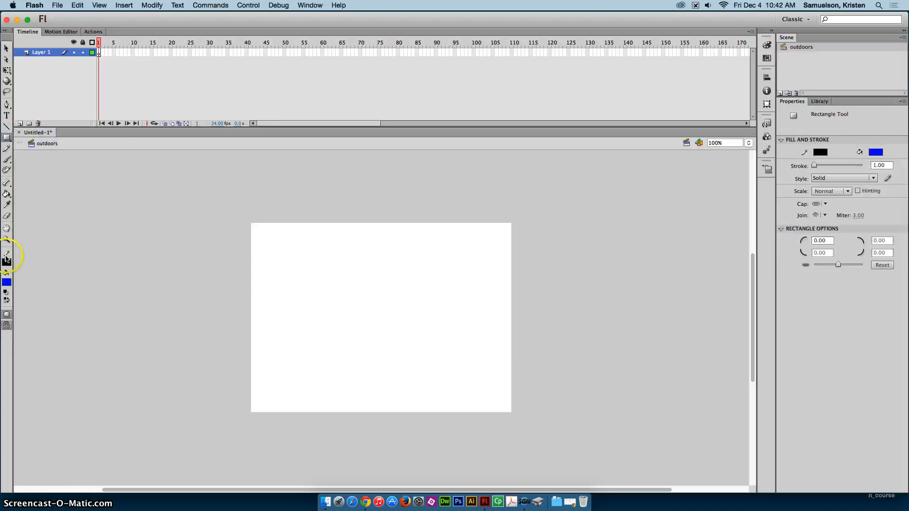
click(821, 152)
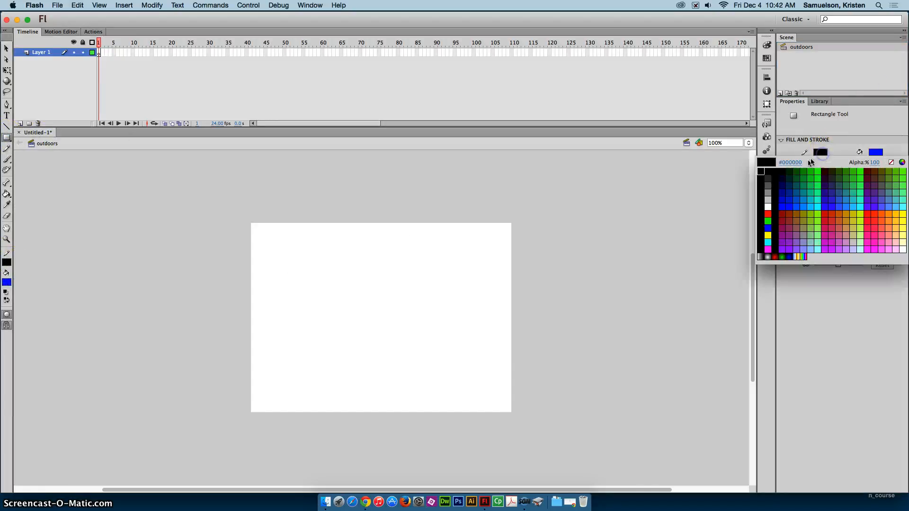
click(891, 162)
click(871, 153)
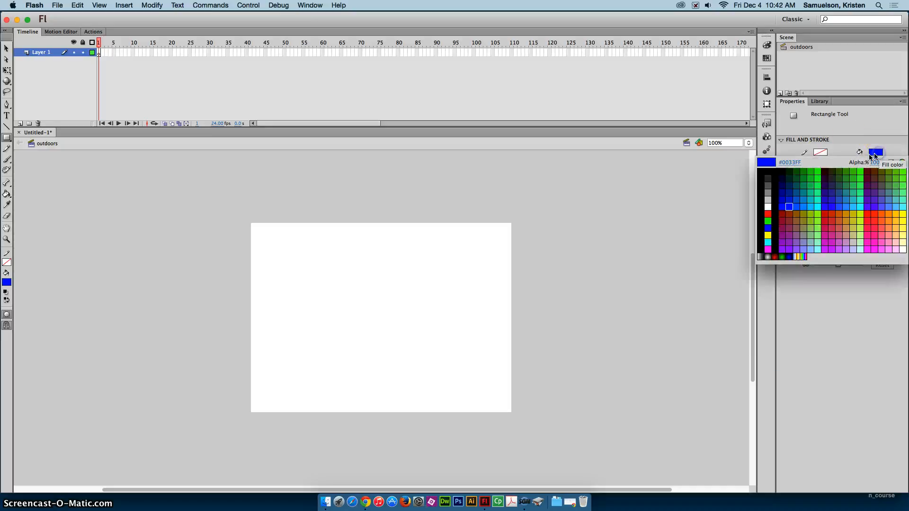
click(813, 207)
click(812, 207)
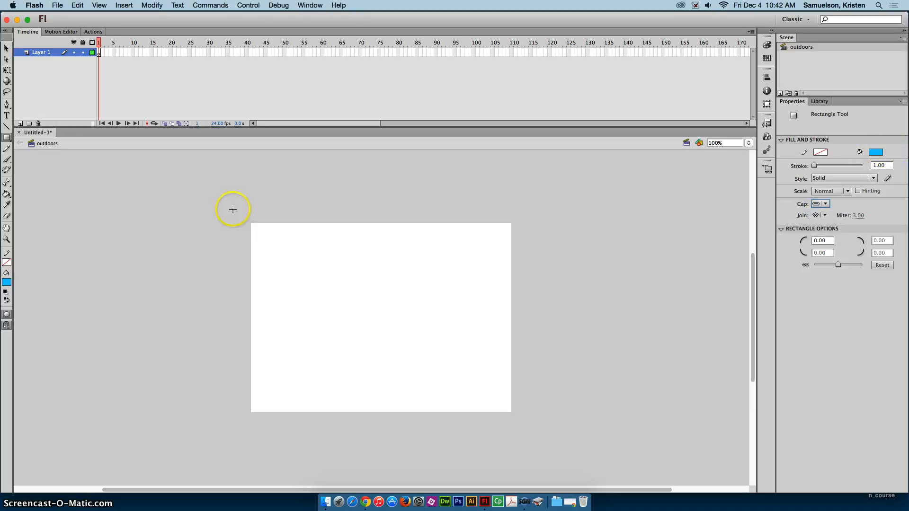
mouse_move(234, 205)
mouse_down()
mouse_move(356, 374)
mouse_move(483, 368)
mouse_move(523, 376)
mouse_up()
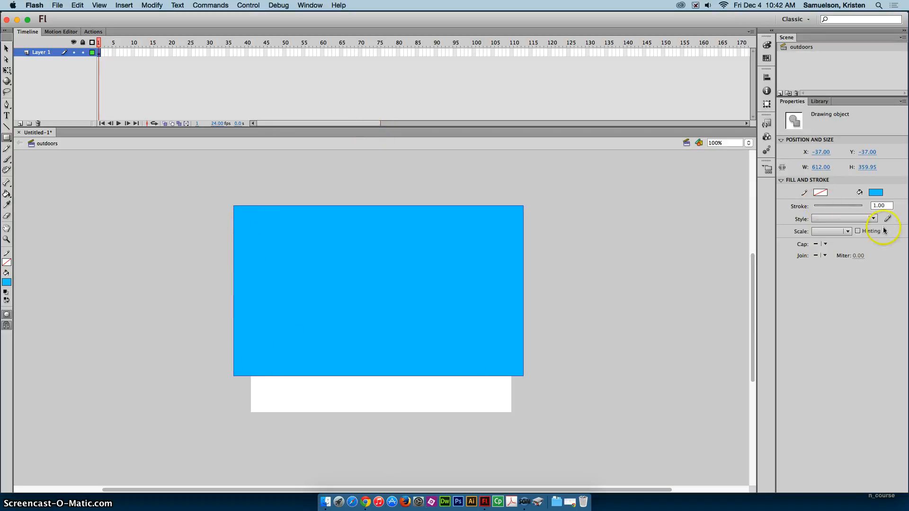
- Lock the blue rectangle's width and height proportions and set its width to 550
click(6, 49)
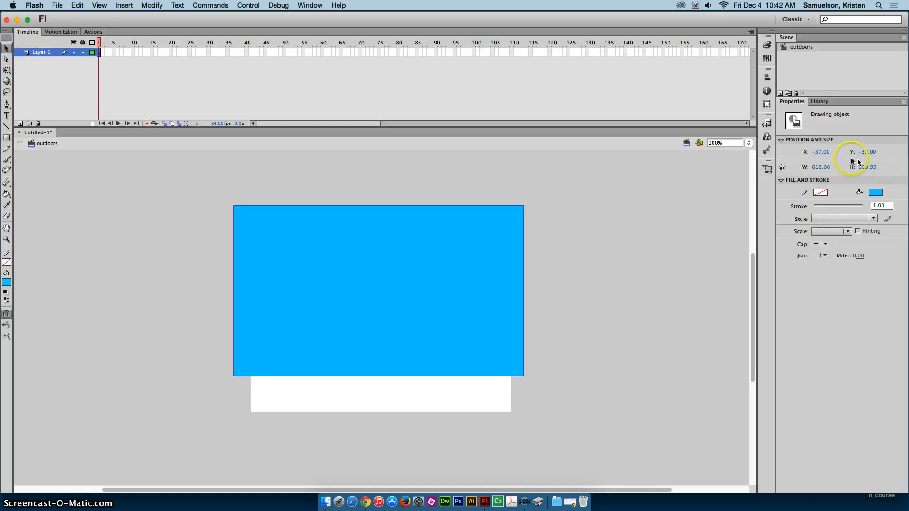
click(782, 167)
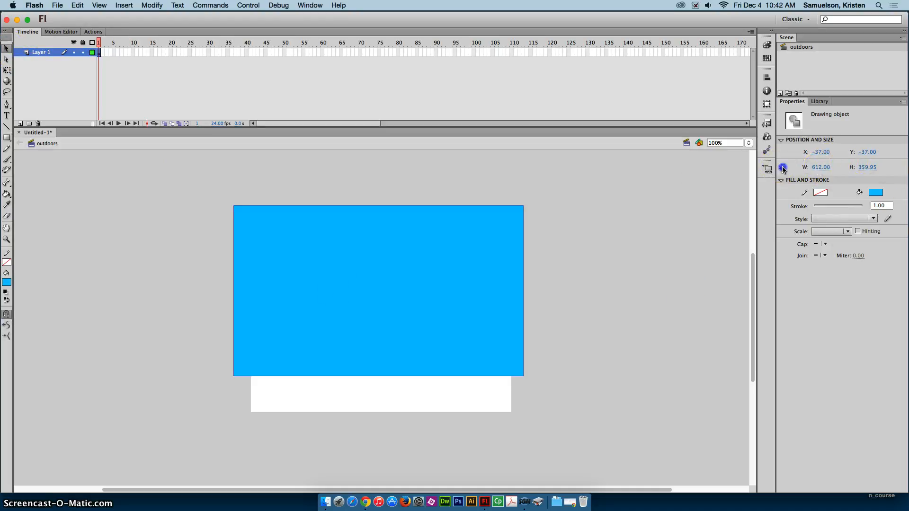
click(827, 169)
text(550)
key(Return)
- Align the blue rectangle to the stage, centred horizontally and flush with the stage's top edge
click(785, 93)
click(767, 76)
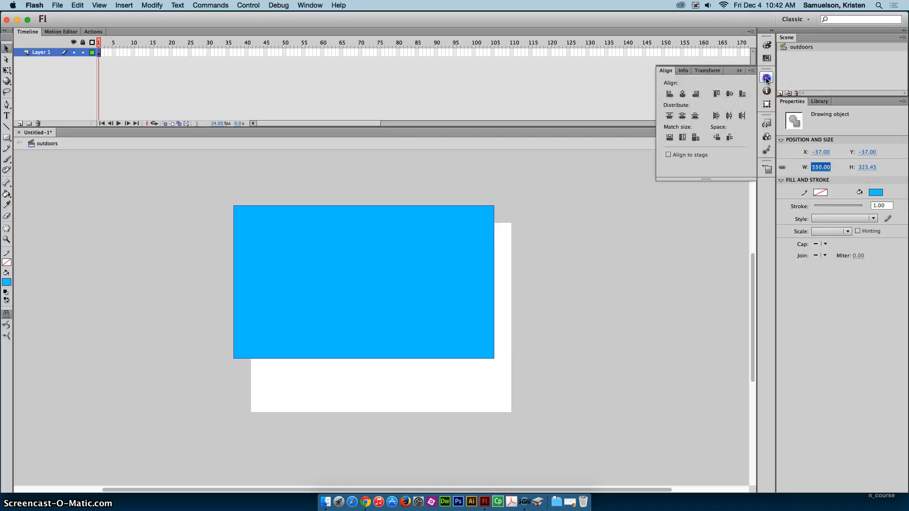
click(683, 93)
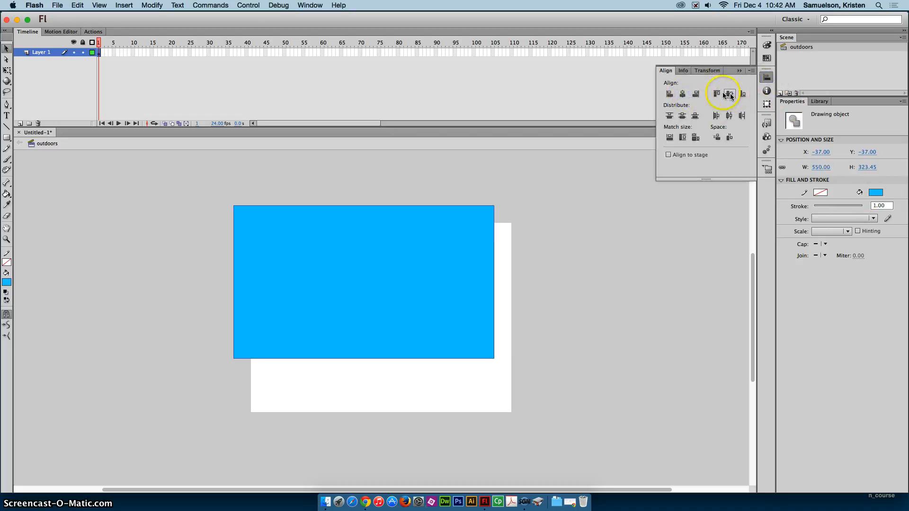
click(668, 154)
click(683, 93)
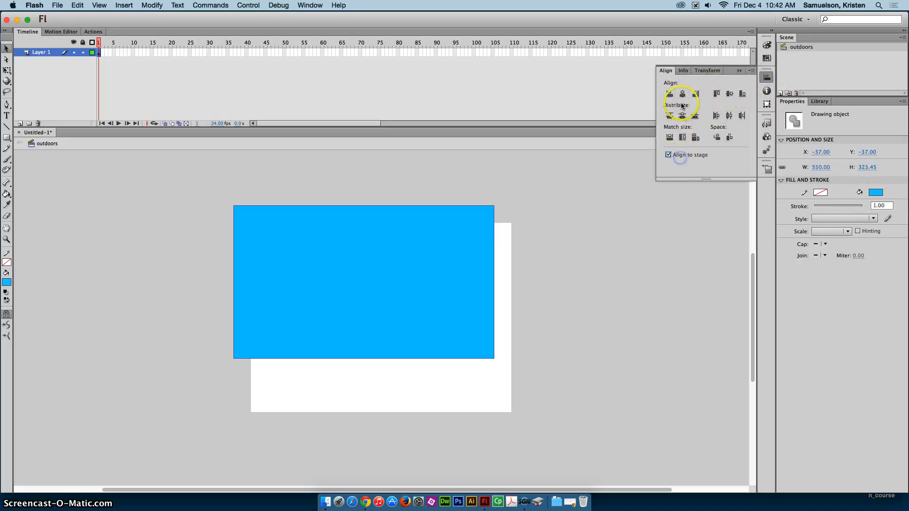
click(717, 94)
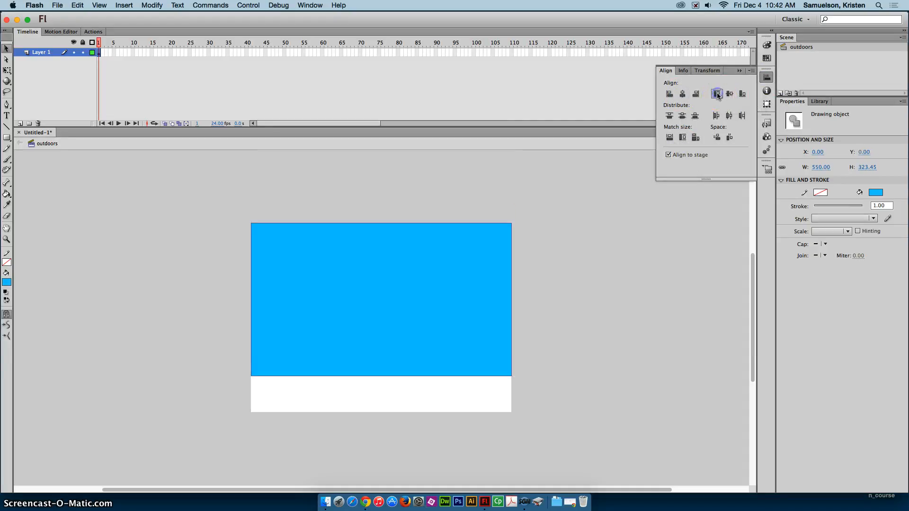
click(610, 343)
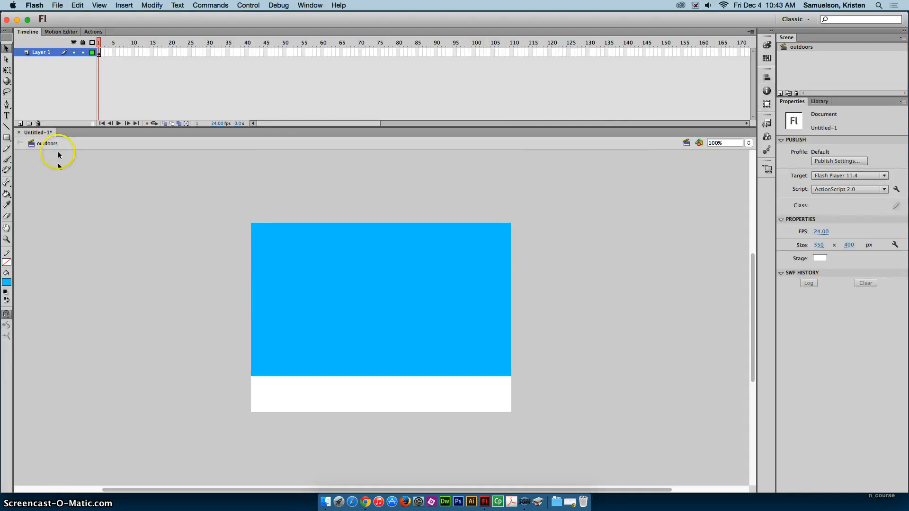
- Draw a green ground rectangle without stroke, about 549 by 78 px, over the white strip below the sky
click(5, 140)
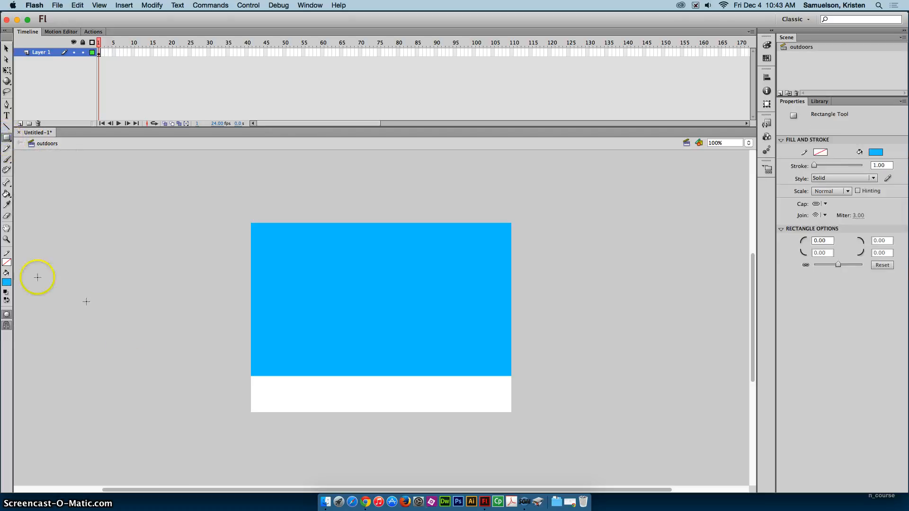
click(6, 282)
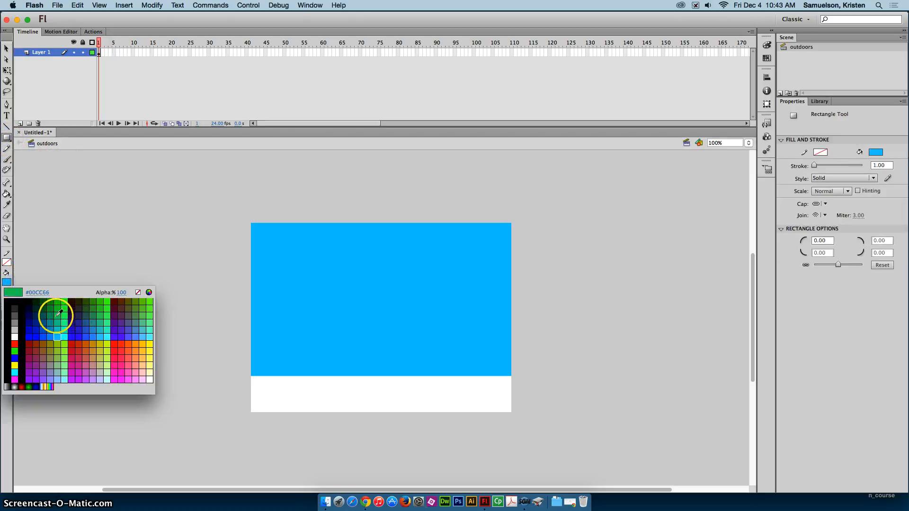
click(56, 311)
mouse_move(250, 376)
mouse_down()
mouse_move(327, 418)
mouse_move(418, 424)
mouse_move(512, 413)
mouse_up()
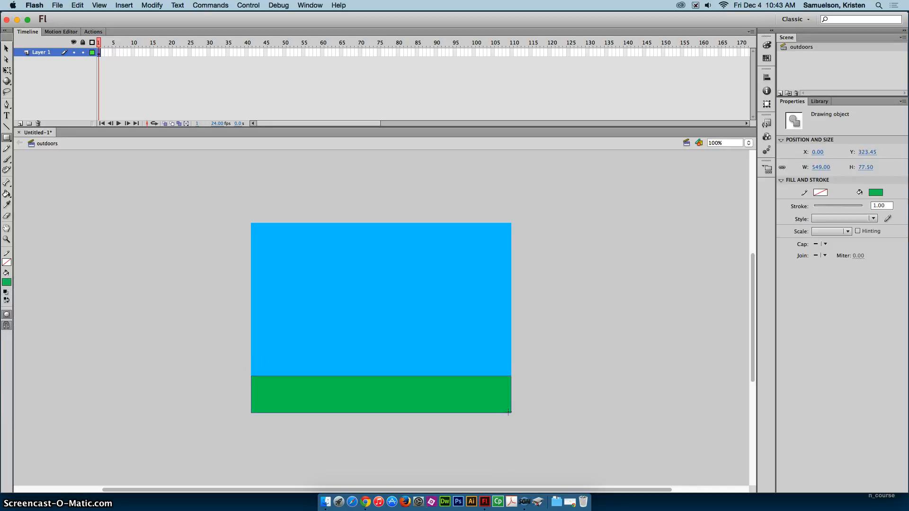
- Set the green ground rectangle's width to 550
click(6, 48)
scroll(344, 396, down, 1)
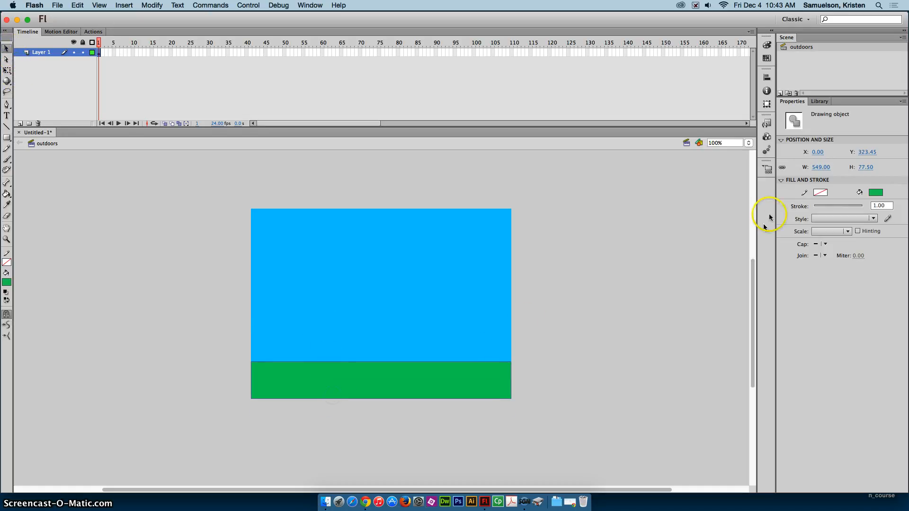
click(821, 167)
text(550)
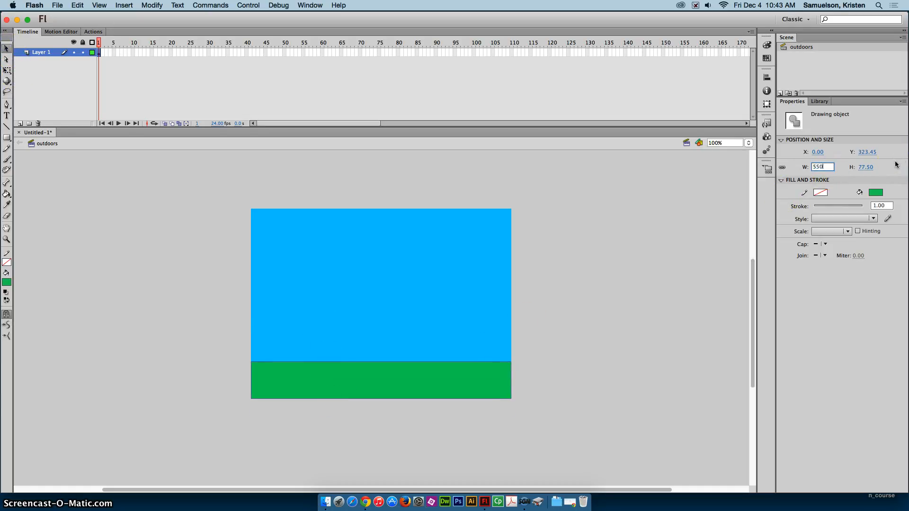
key(Return)
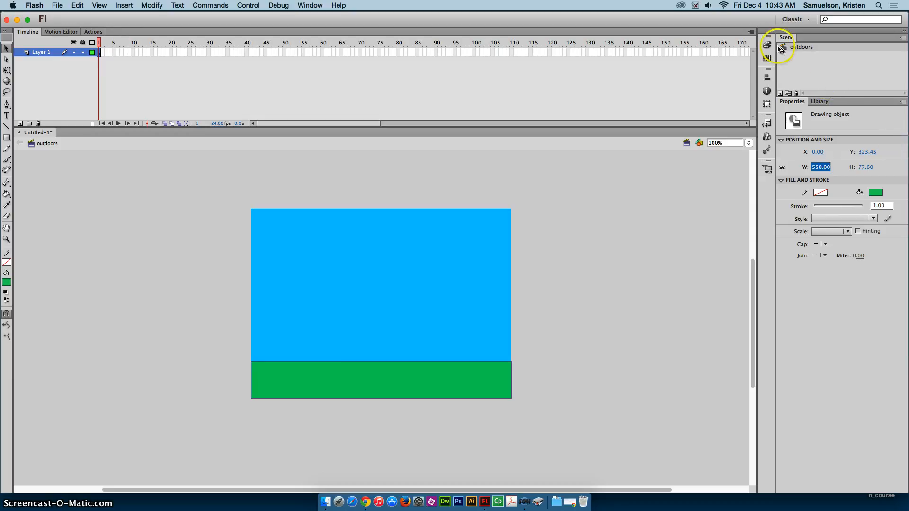
- Align the green rectangle to the stage, centred horizontally and flush with the stage's bottom edge
click(767, 77)
click(683, 94)
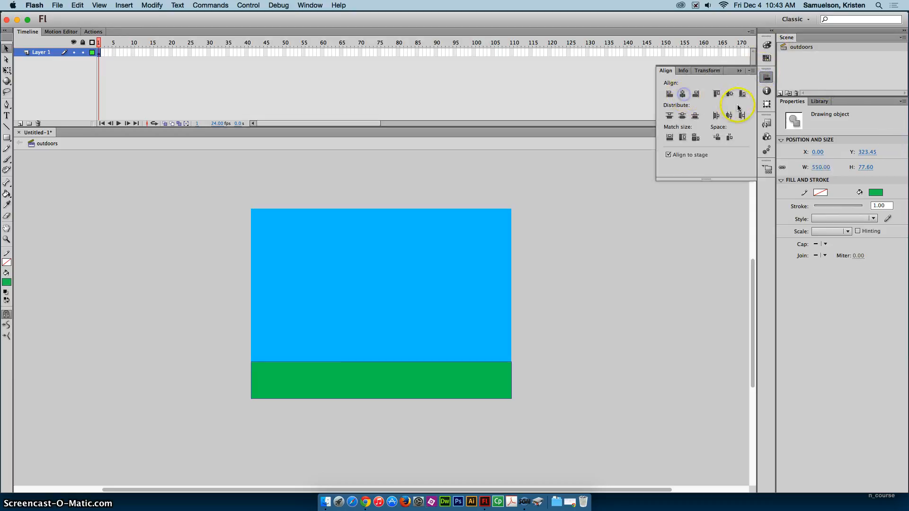
click(742, 94)
click(600, 356)
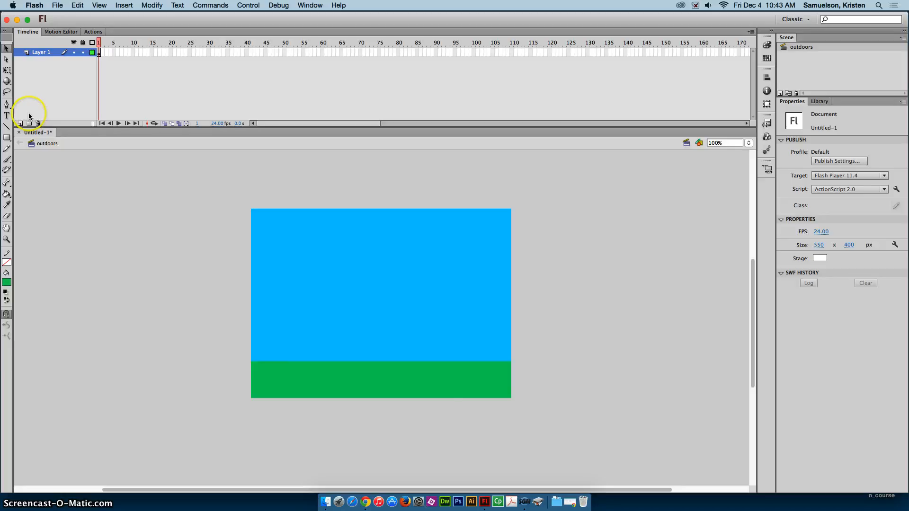
- Add five anchor points along the green ground rectangle's top edge with the Pen tool
click(297, 383)
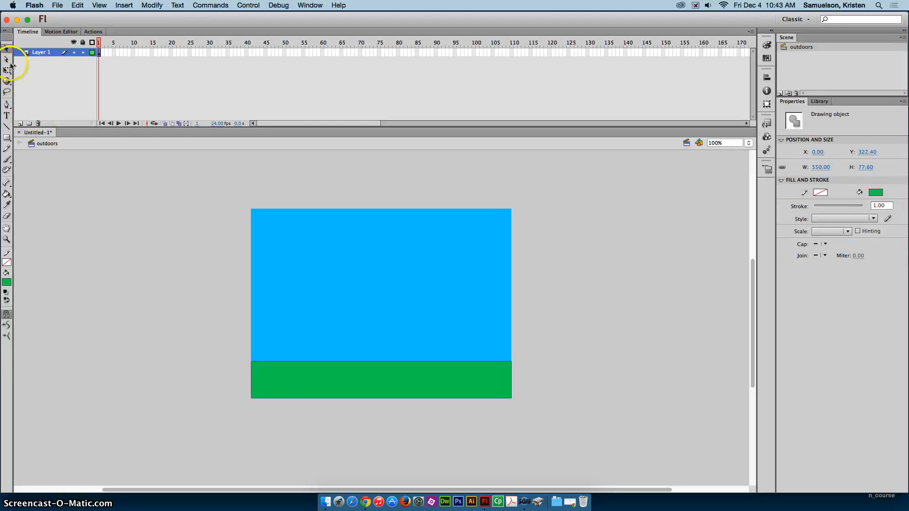
click(7, 105)
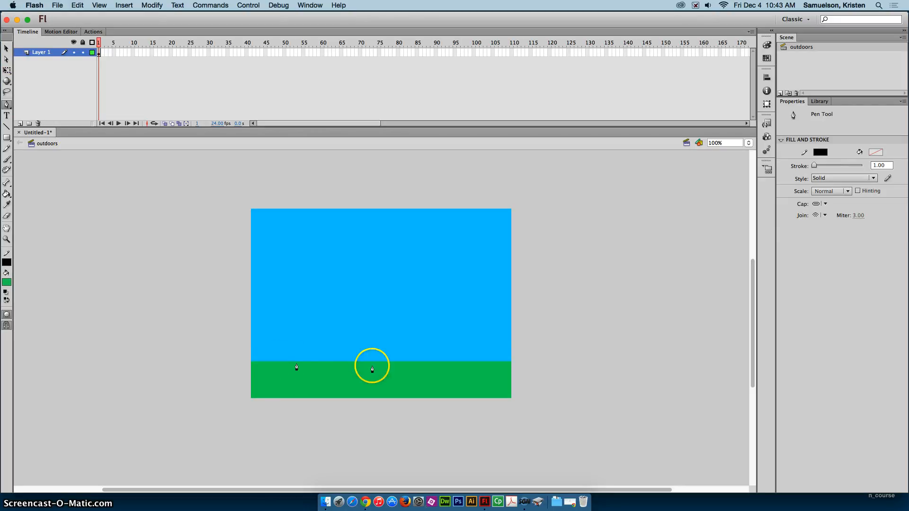
click(277, 367)
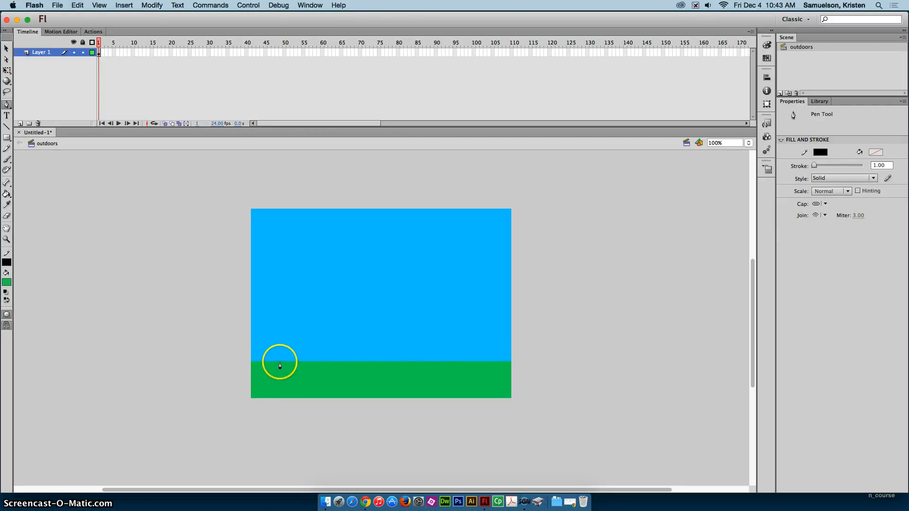
click(20, 123)
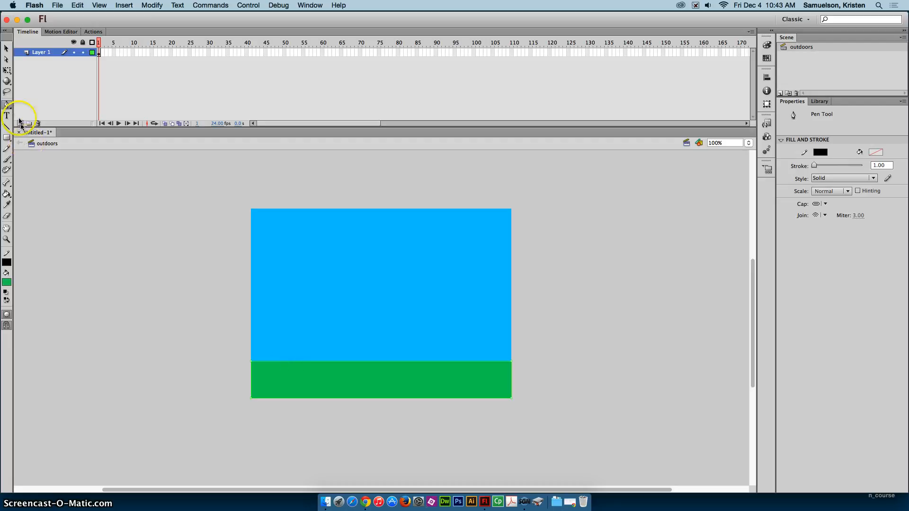
drag(8, 108, 45, 115)
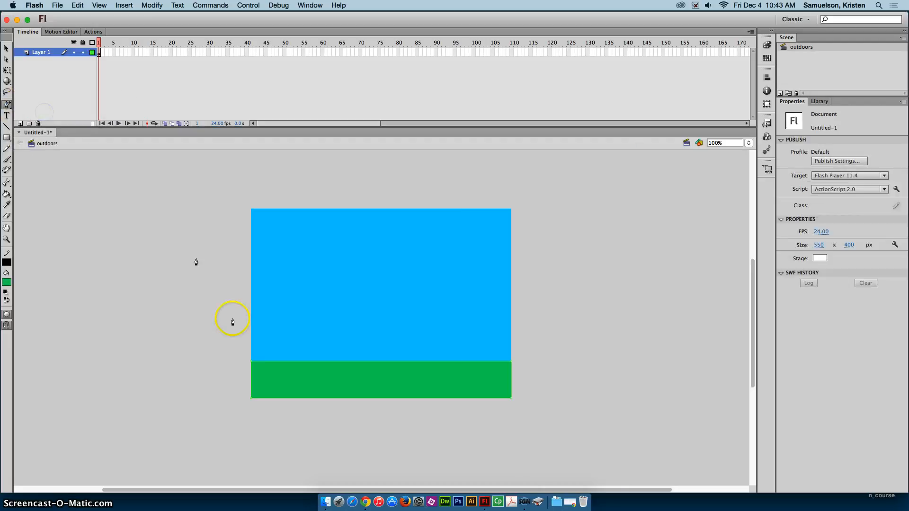
click(296, 363)
click(353, 363)
click(397, 363)
click(474, 362)
click(157, 163)
- Reshape the ground's top edge by slightly raising the first and fourth added anchor points and lowering the second
click(6, 59)
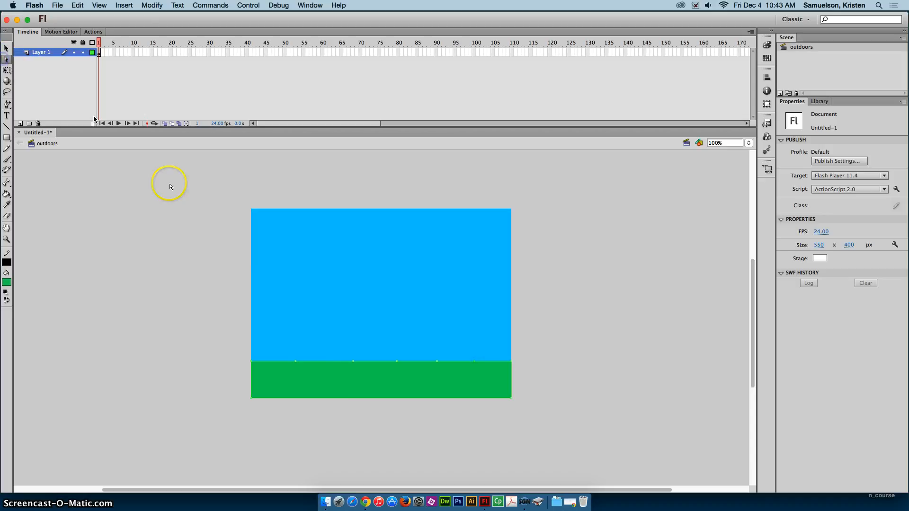
click(296, 362)
drag(296, 361, 295, 359)
click(353, 362)
drag(354, 364, 356, 369)
click(296, 361)
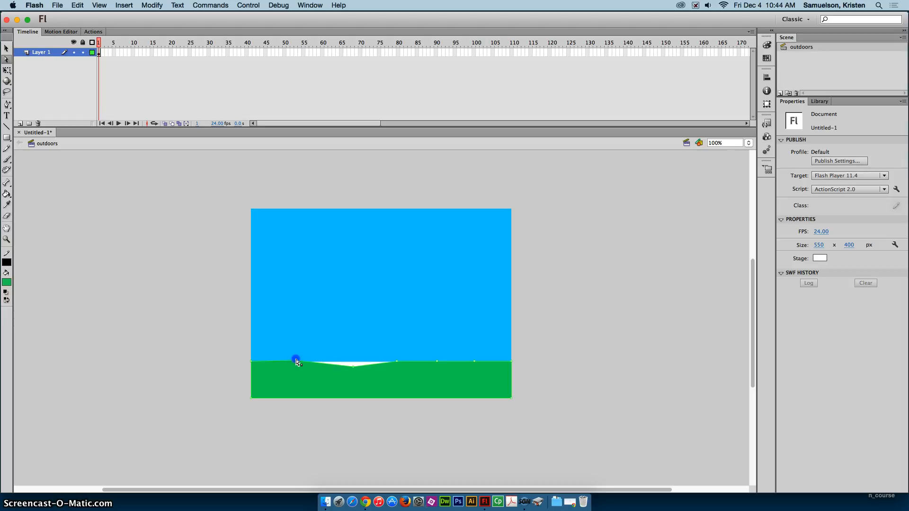
click(397, 361)
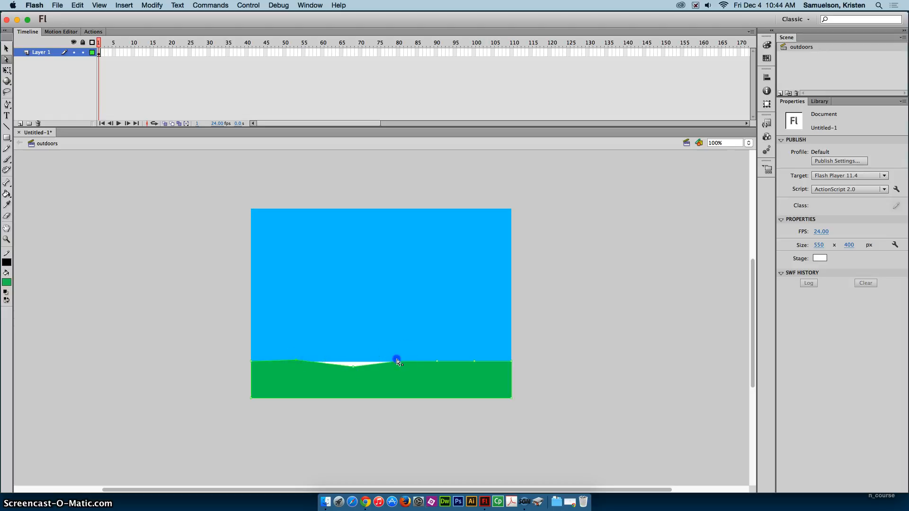
click(438, 361)
click(438, 361)
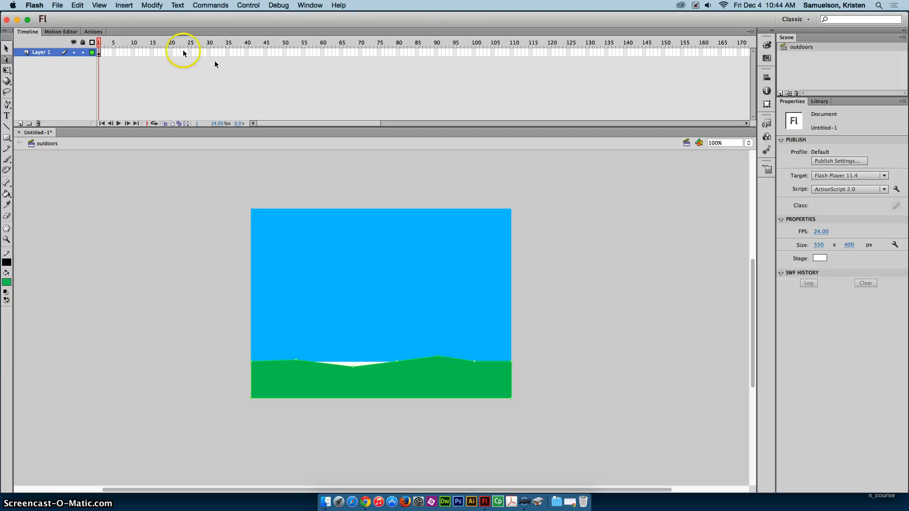
- Turn off Snap to Objects
click(102, 5)
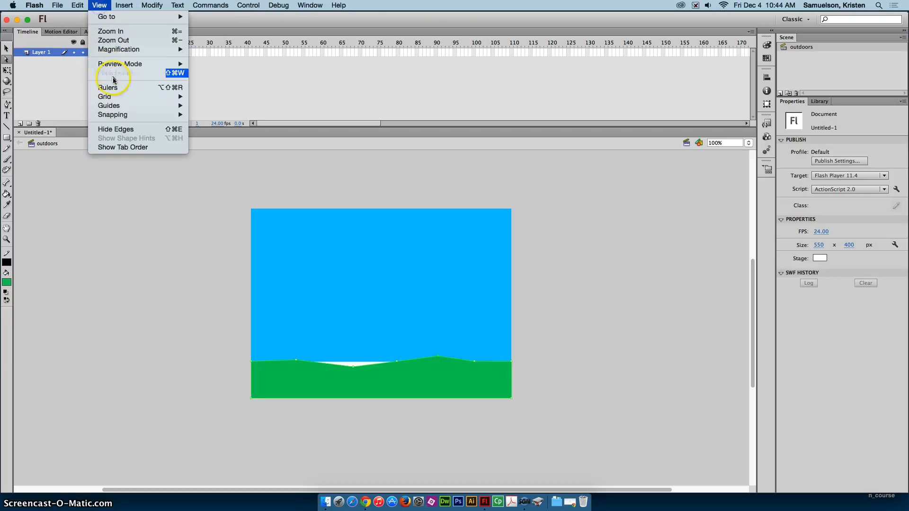
mouse_move(136, 107)
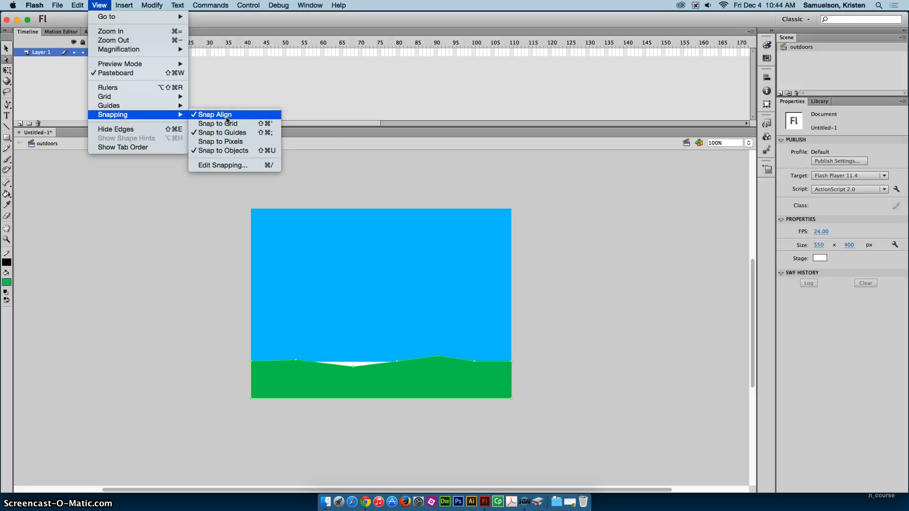
click(234, 152)
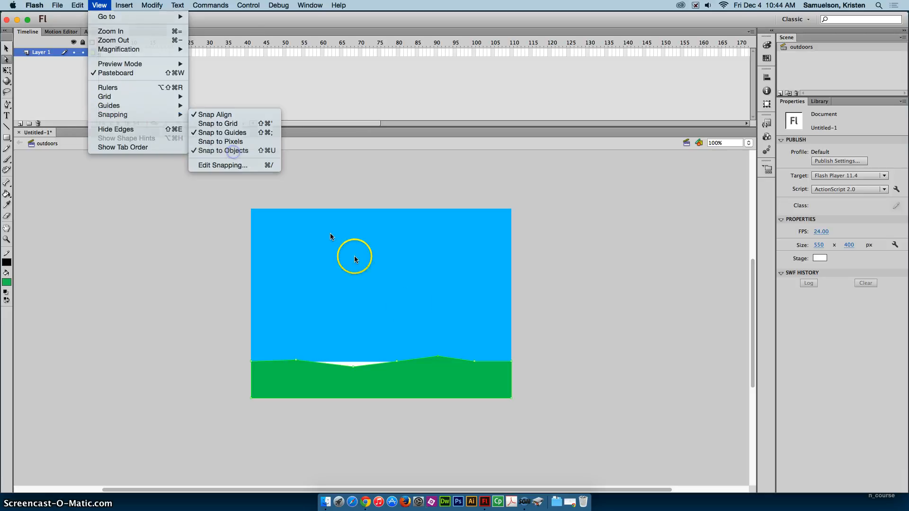
- Move the fifth and third added anchor points on the ground's top edge slightly down and to the right
click(475, 362)
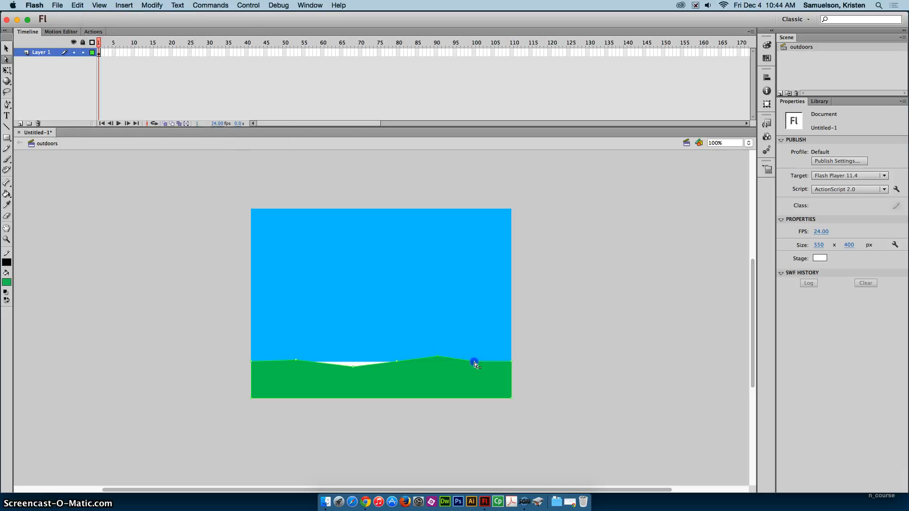
drag(476, 368, 482, 365)
drag(397, 363, 402, 366)
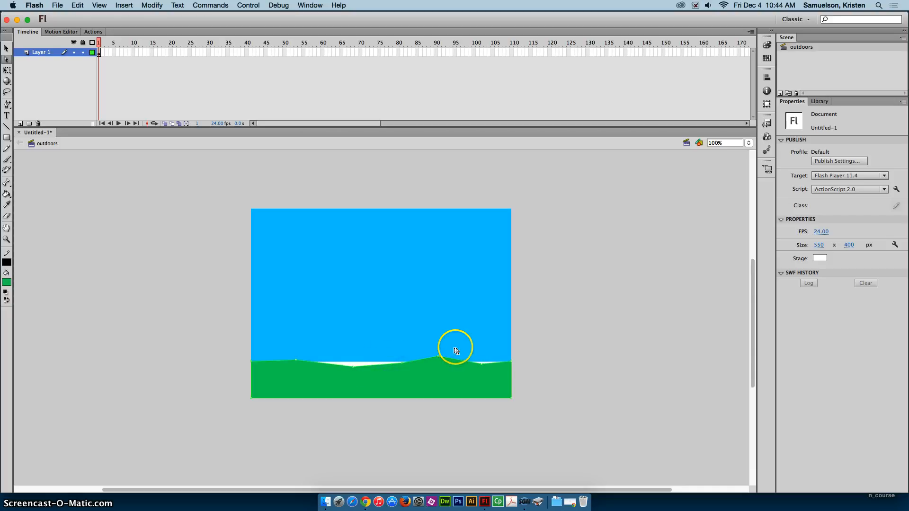
- Stretch the blue sky rectangle's bottom edge down behind the hills, to a height of about 336 px
click(6, 48)
click(382, 344)
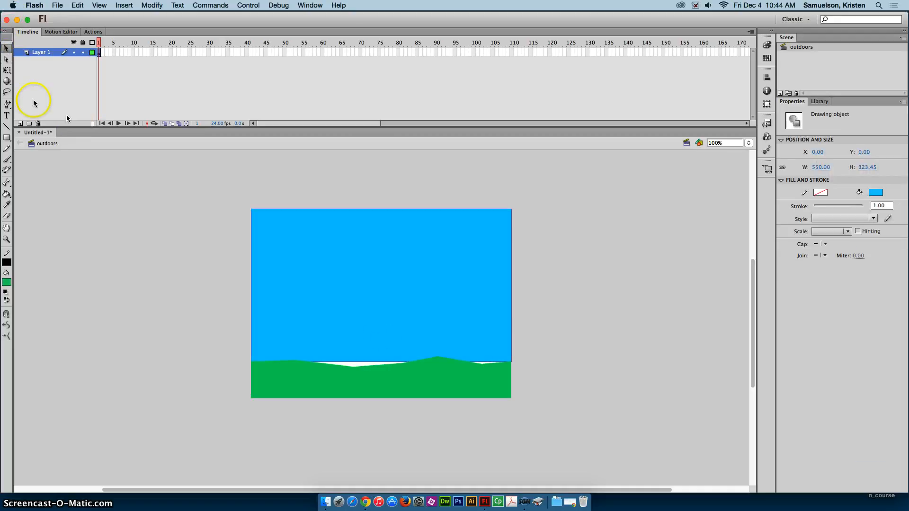
click(6, 70)
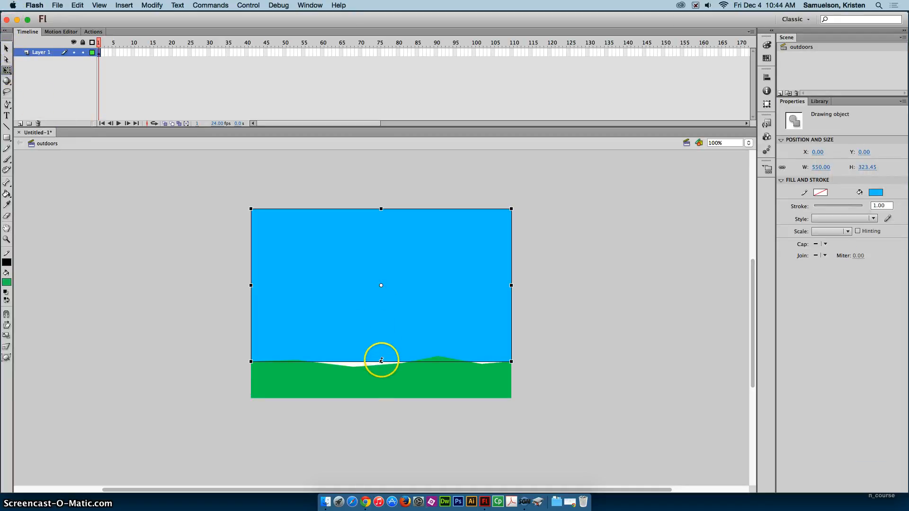
drag(381, 362, 382, 368)
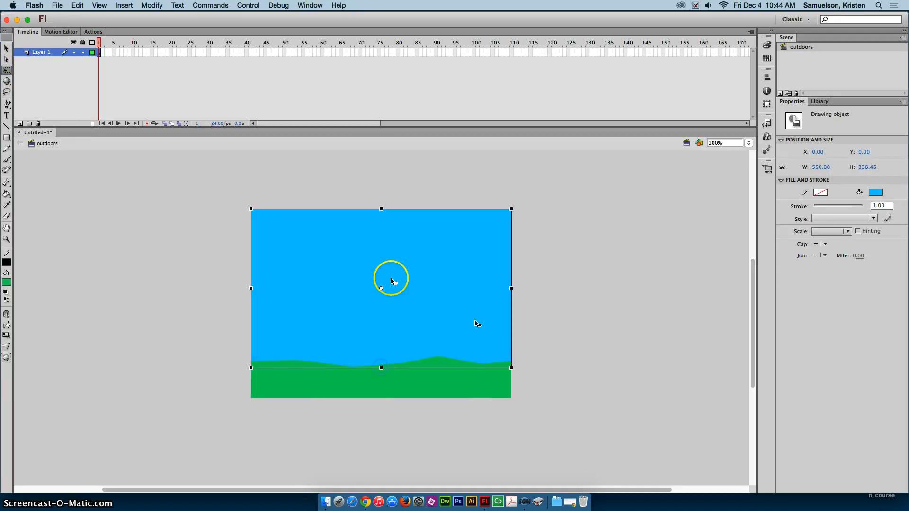
click(8, 50)
click(136, 234)
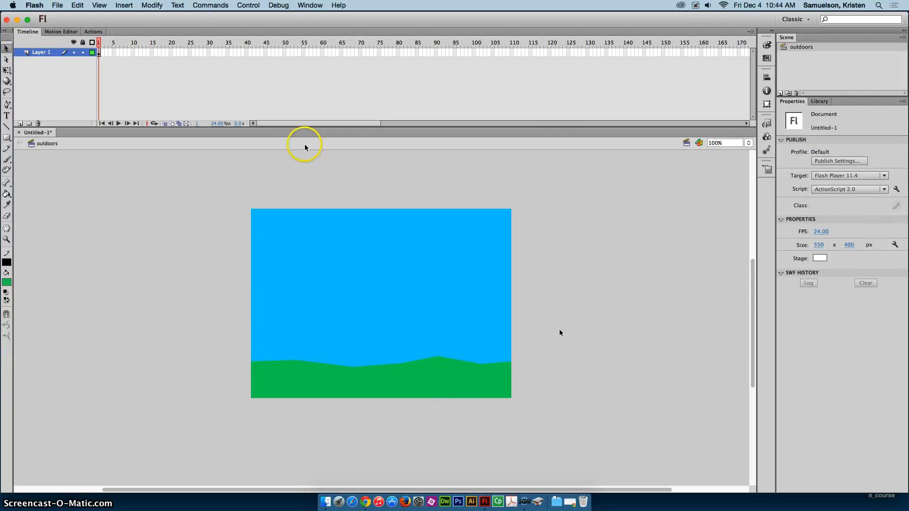
- Rename Layer 1 as a locked layer called bg, and add a new layer above it
double_click(44, 52)
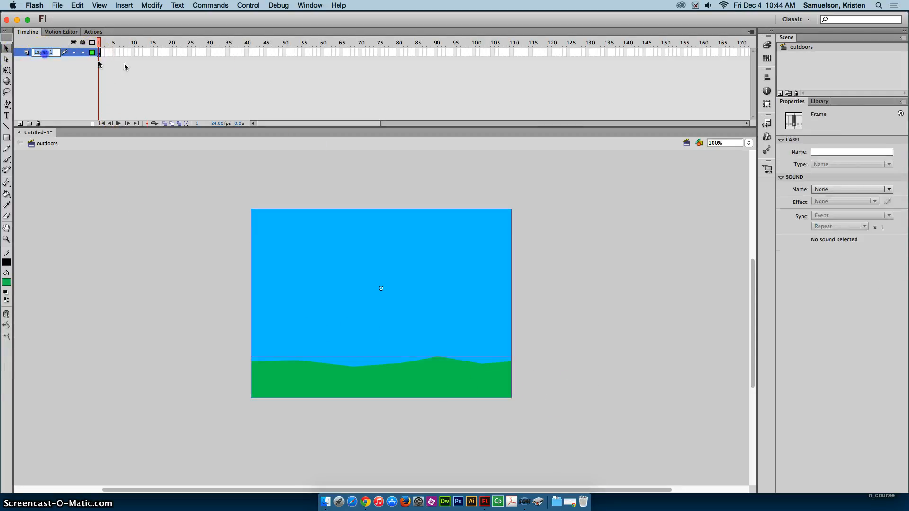
click(266, 64)
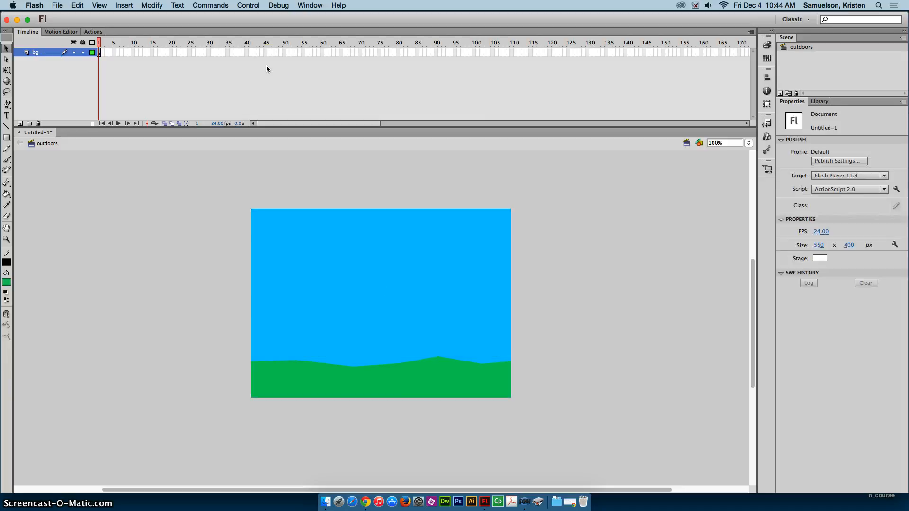
click(20, 124)
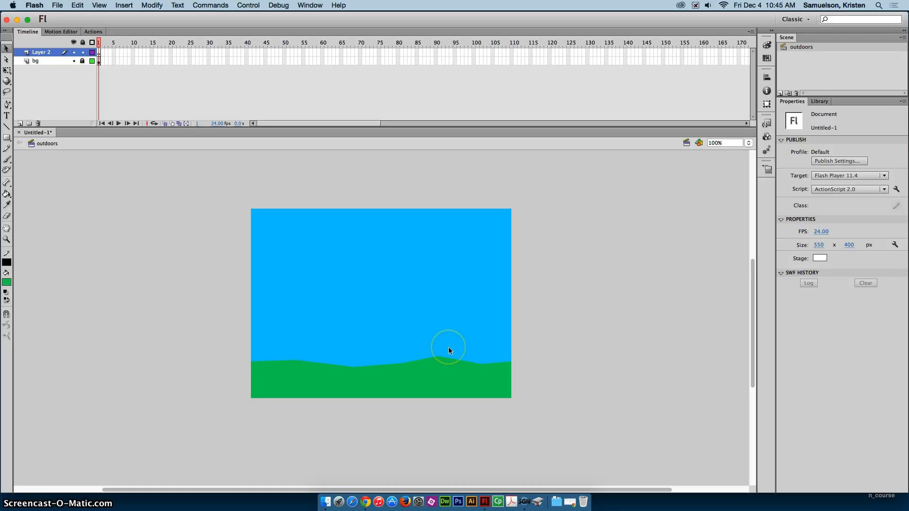
- Set up the Brush tool with no stroke colour, a brown fill and a larger brush size
click(6, 138)
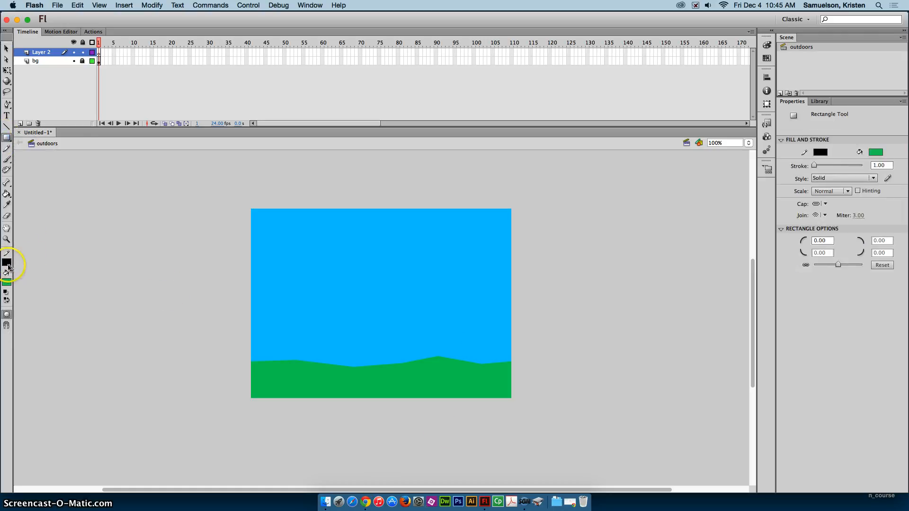
click(8, 266)
click(136, 271)
click(7, 159)
click(7, 282)
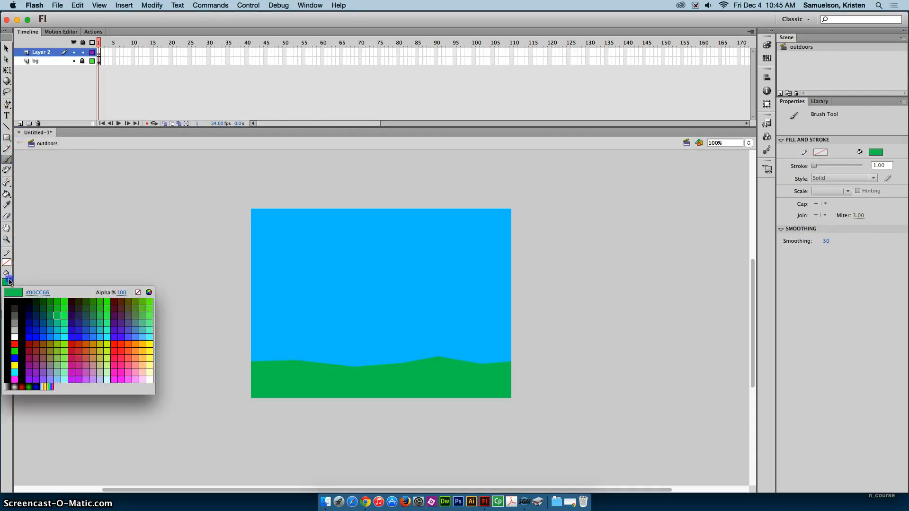
click(46, 346)
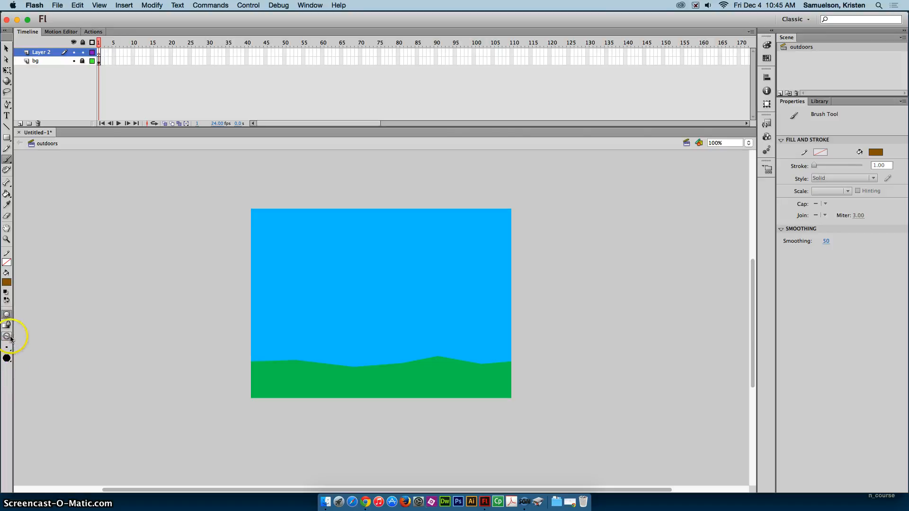
click(7, 349)
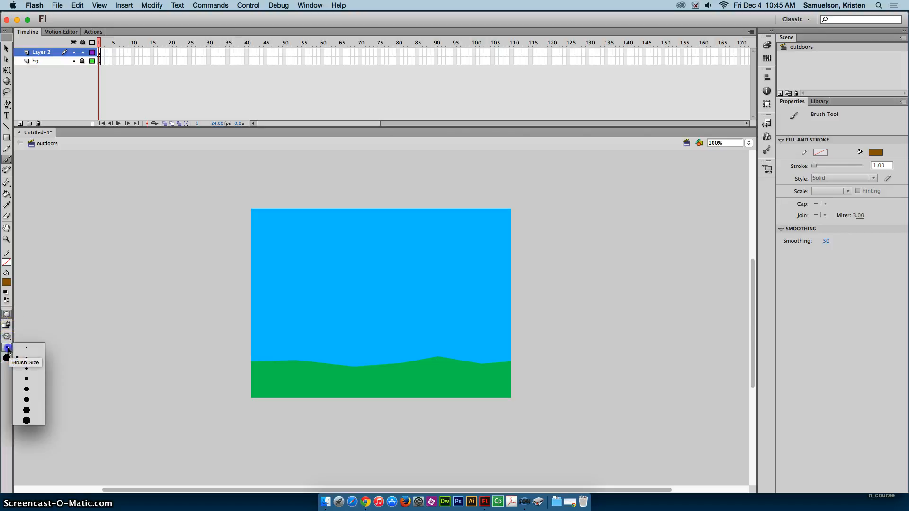
click(37, 389)
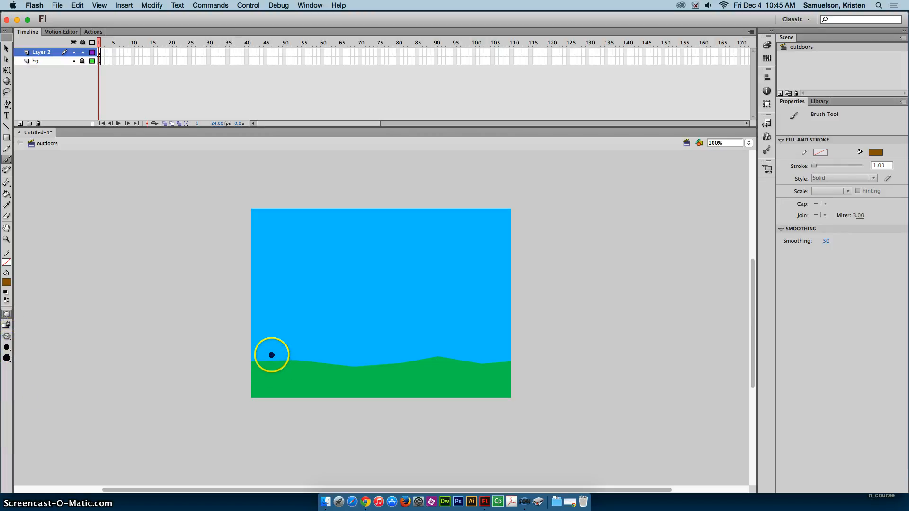
- Paint two curved brown trunk sides, about 144 and 150 px tall, rising from the ground near the stage's left edge
mouse_move(271, 355)
mouse_down()
mouse_move(268, 369)
mouse_move(275, 353)
mouse_up()
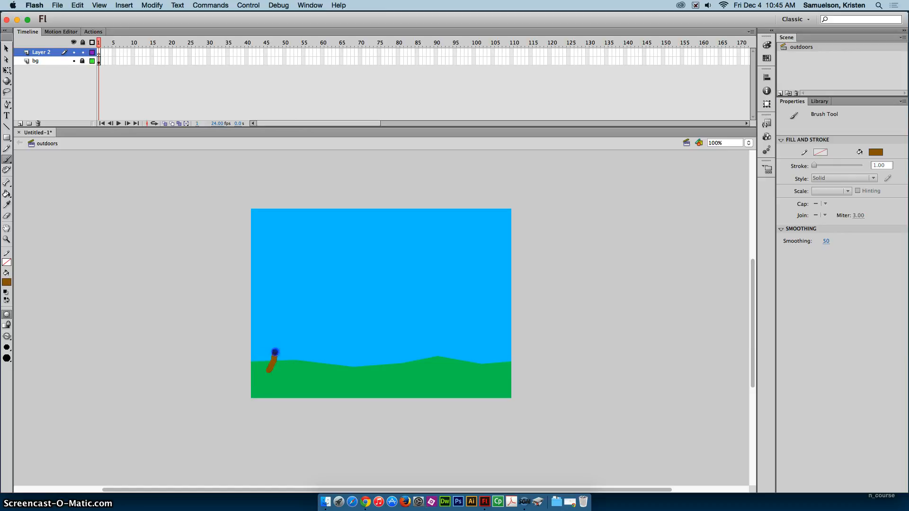
drag(277, 315, 277, 306)
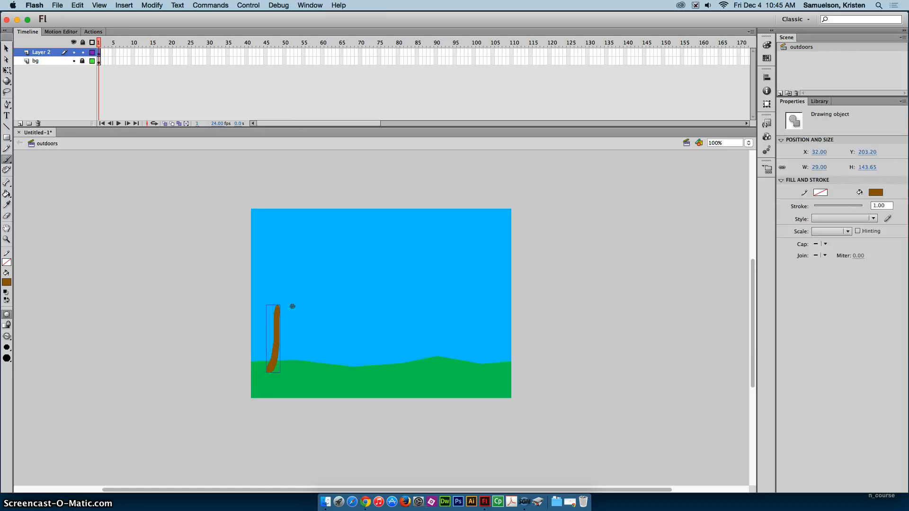
drag(295, 371, 295, 372)
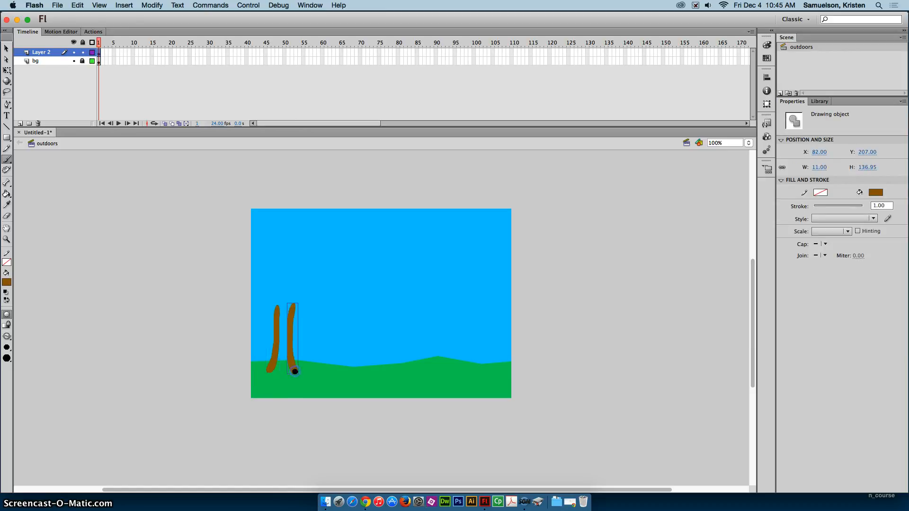
- Break apart both brown trunk strokes into editable shapes
click(6, 47)
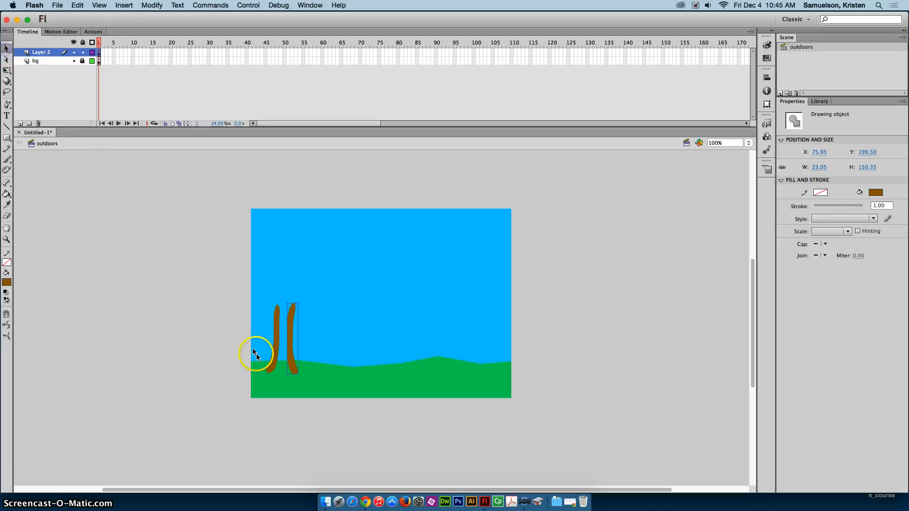
shift+click(279, 352)
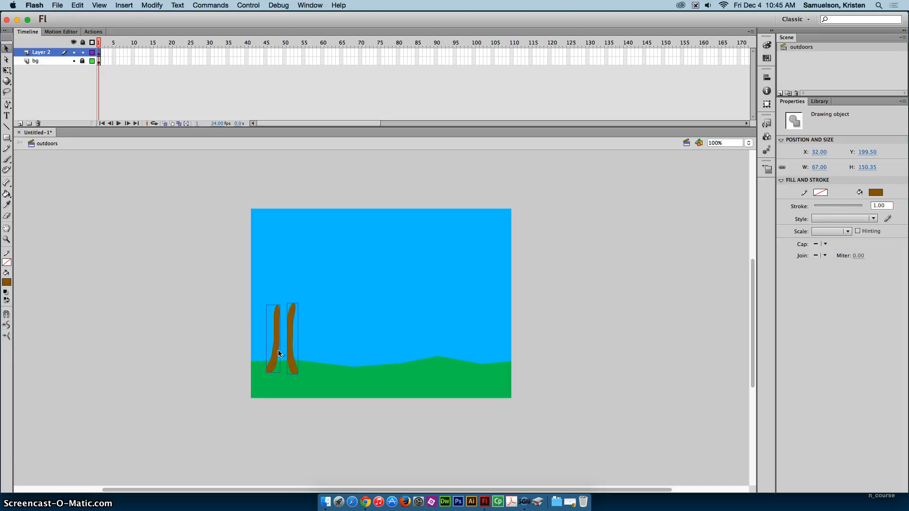
key(super+b)
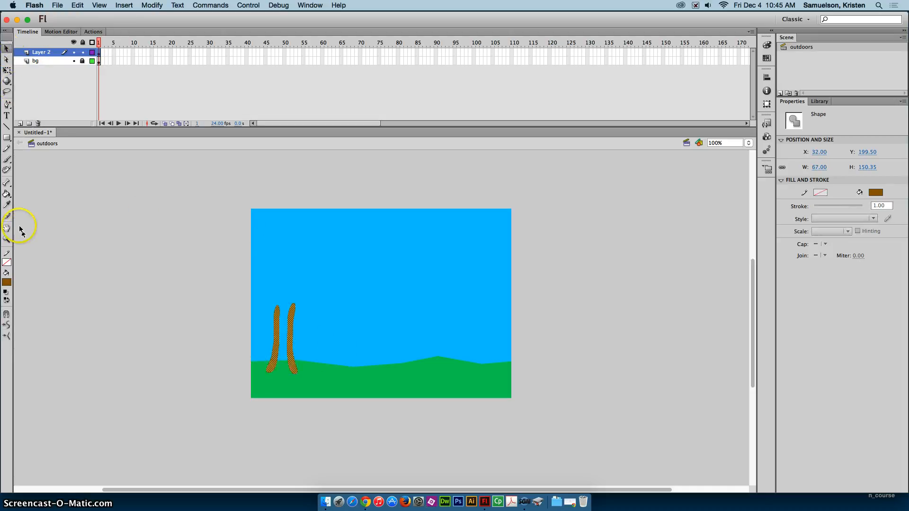
click(7, 159)
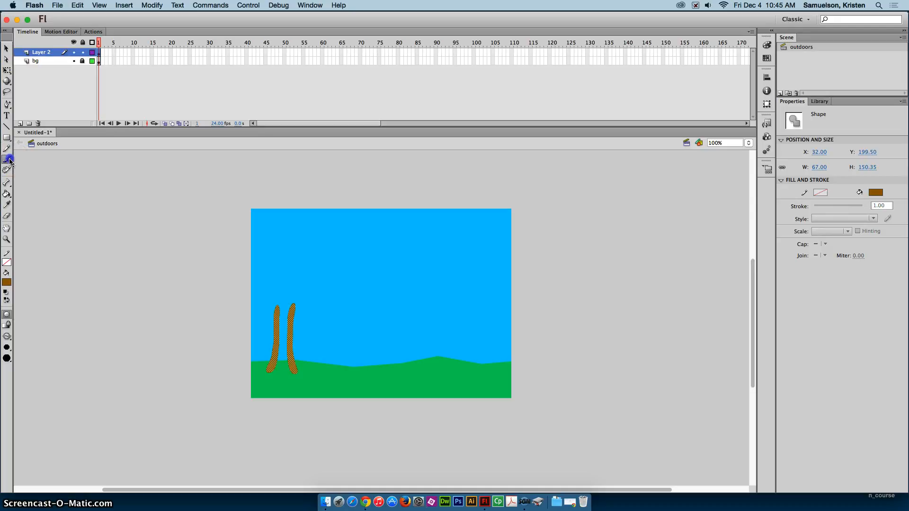
drag(278, 316, 257, 271)
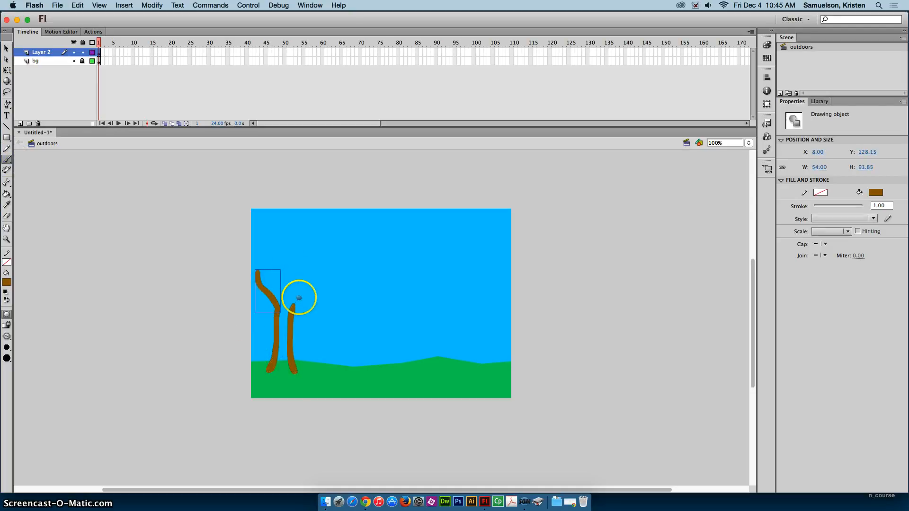
key(super+z)
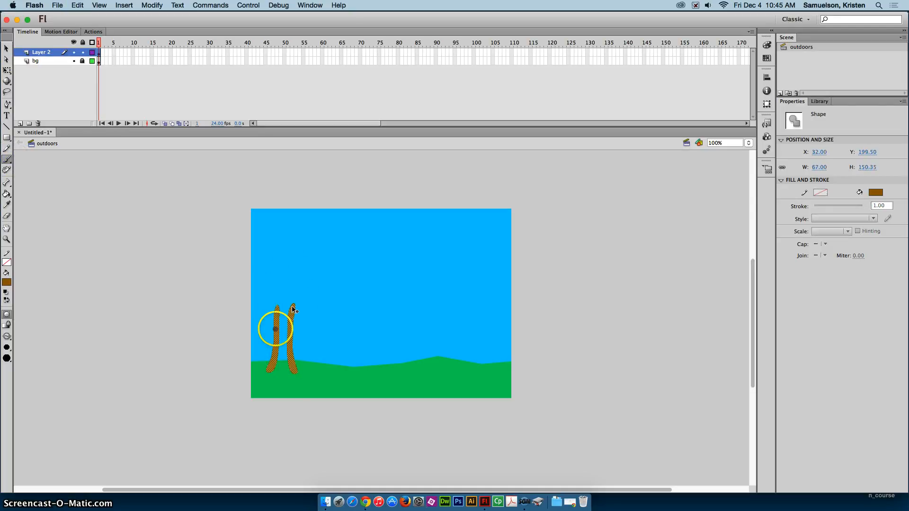
- Turn off object drawing and paint five brown branches fanning out above the tree trunk
click(7, 314)
drag(277, 309, 252, 270)
mouse_move(294, 305)
mouse_down()
mouse_move(330, 279)
mouse_move(312, 265)
mouse_move(321, 251)
mouse_move(279, 258)
mouse_move(259, 243)
mouse_move(307, 227)
mouse_up()
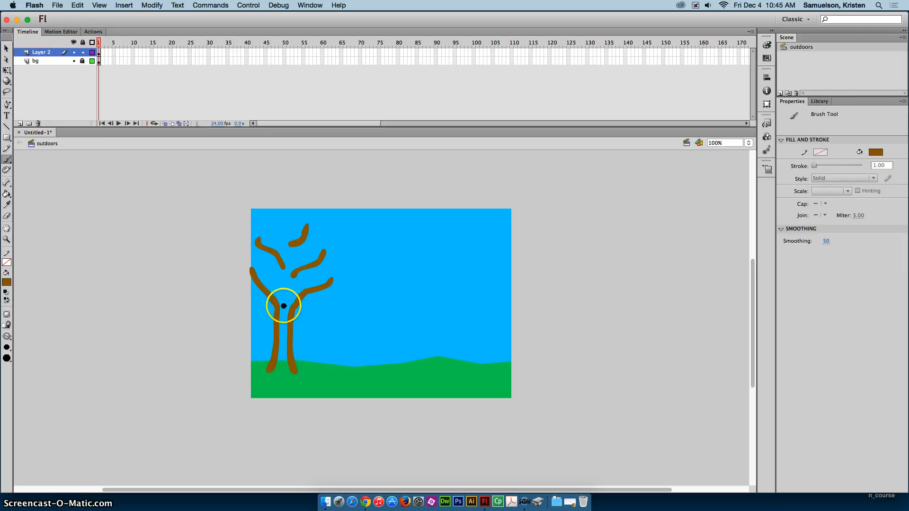
- Close the trunk outline with brown brush strokes across its top and base, and fill its inside with the same brown
drag(284, 306, 279, 307)
drag(274, 378, 273, 370)
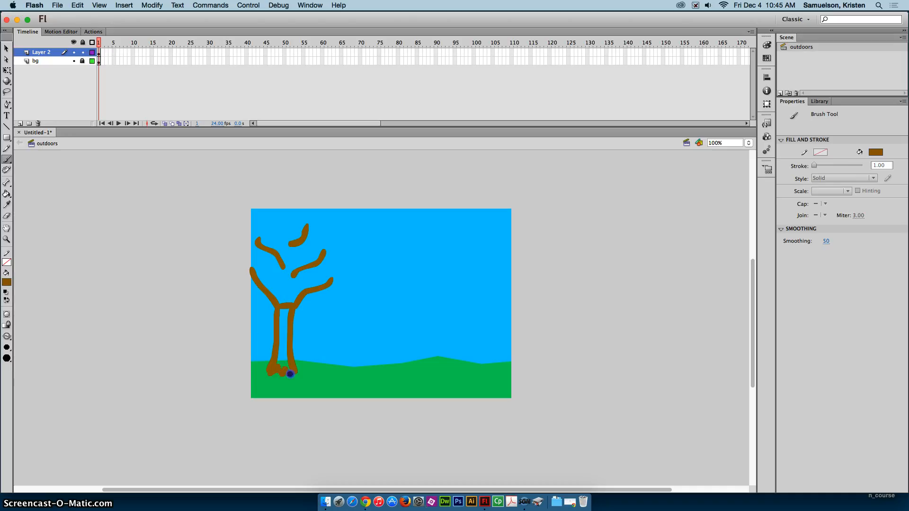
click(7, 194)
click(281, 359)
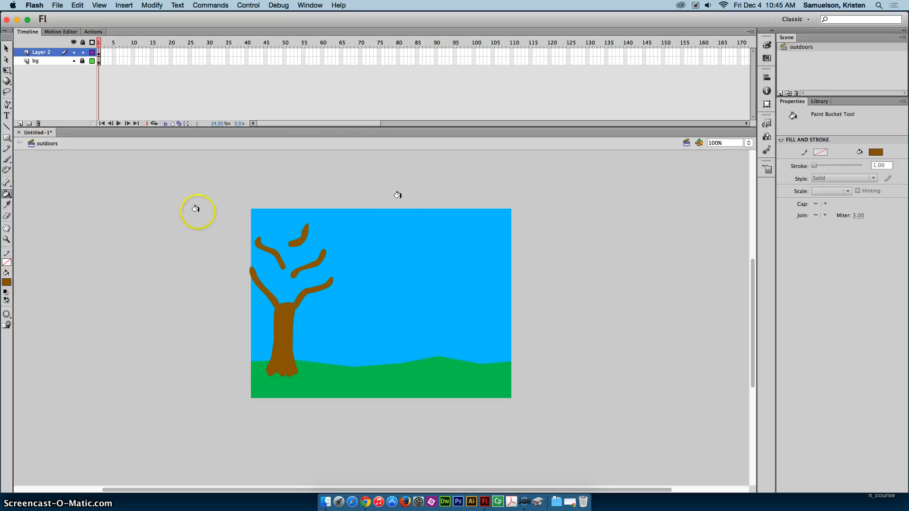
- Paint short dark green leaf strokes all over the tree's branches with the Brush tool
click(7, 127)
click(7, 161)
click(6, 283)
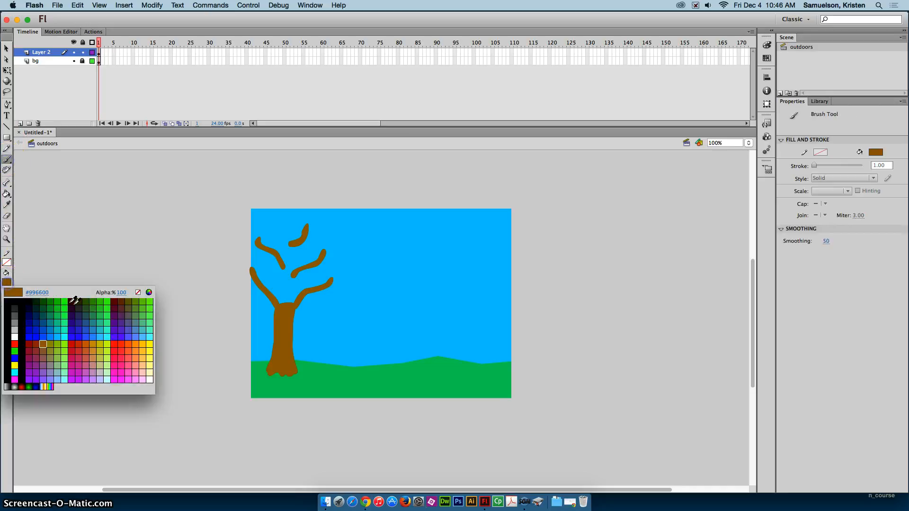
click(95, 316)
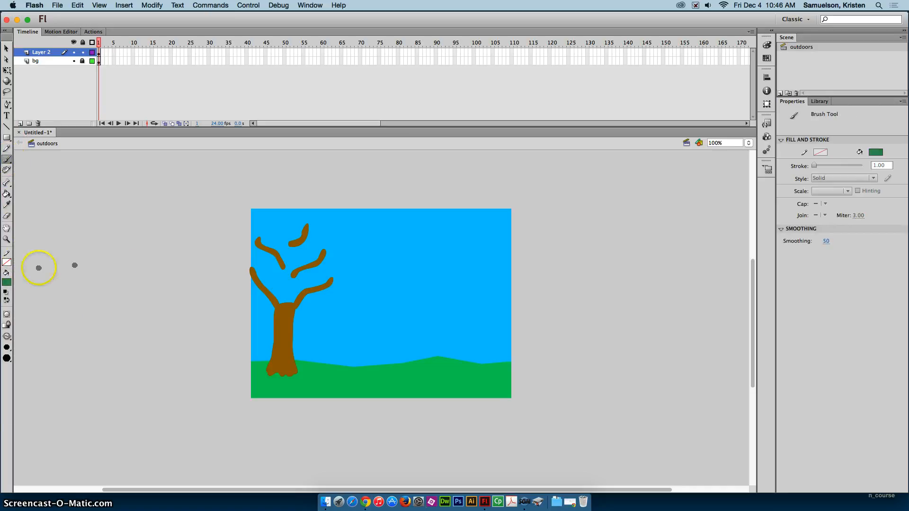
click(10, 284)
click(95, 308)
click(299, 272)
drag(299, 273, 295, 298)
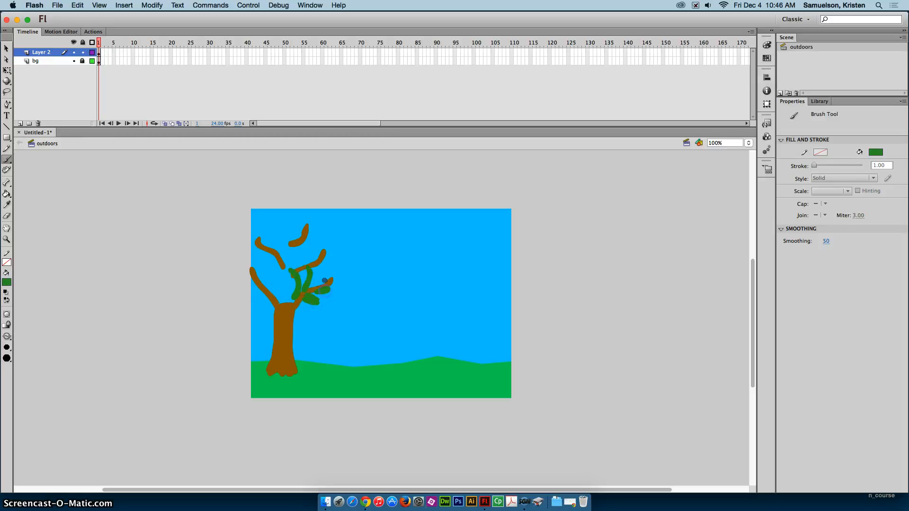
drag(313, 263, 316, 246)
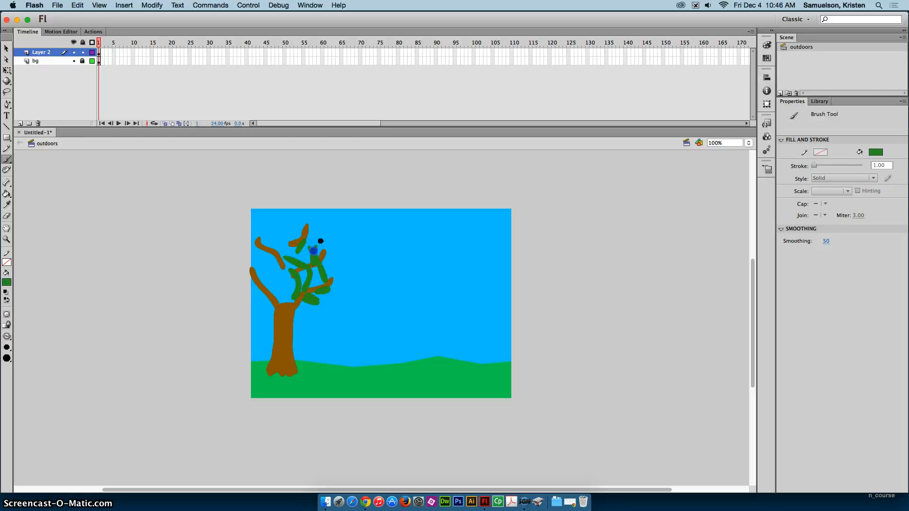
mouse_move(298, 295)
mouse_down()
mouse_move(270, 302)
mouse_move(265, 275)
mouse_up()
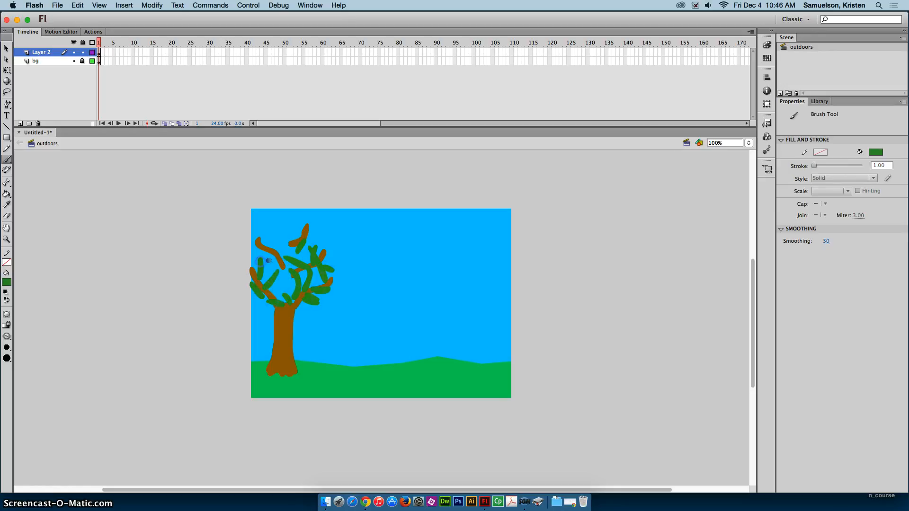
mouse_move(269, 242)
mouse_down()
mouse_move(278, 226)
mouse_move(280, 277)
mouse_move(268, 282)
mouse_up()
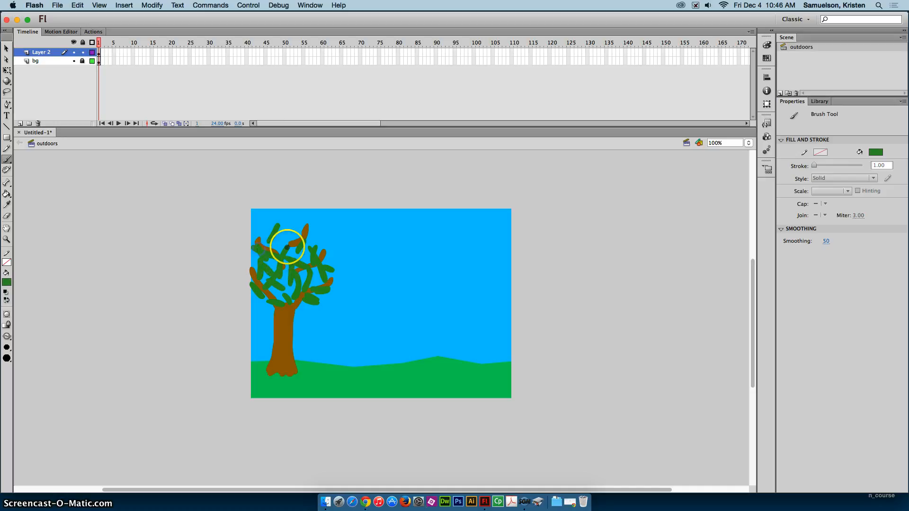
mouse_move(284, 248)
mouse_down()
mouse_move(300, 237)
mouse_move(294, 230)
mouse_move(287, 240)
mouse_move(273, 227)
mouse_move(267, 240)
mouse_move(283, 251)
mouse_move(302, 246)
mouse_move(296, 258)
mouse_move(309, 269)
mouse_move(312, 226)
mouse_up()
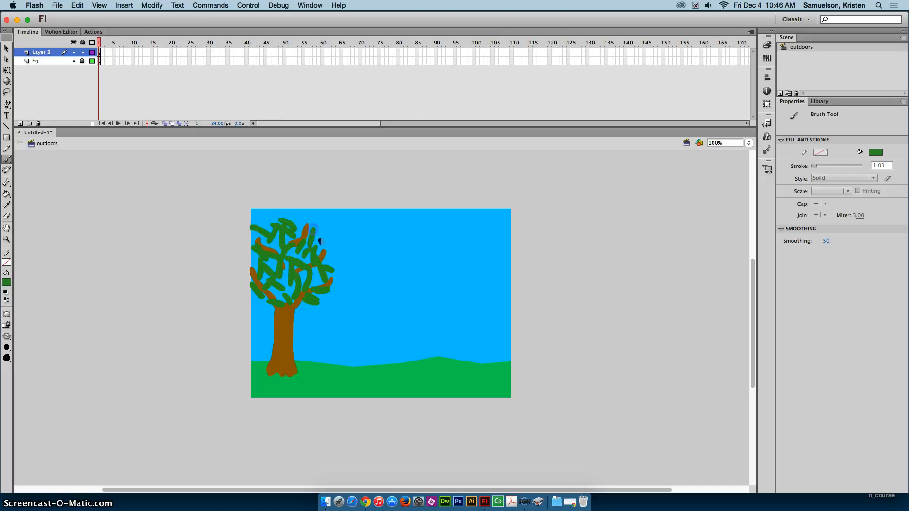
drag(323, 269, 287, 288)
- Change the brush fill to orange and scatter orange leaf strokes among the green leaves
click(7, 282)
click(91, 347)
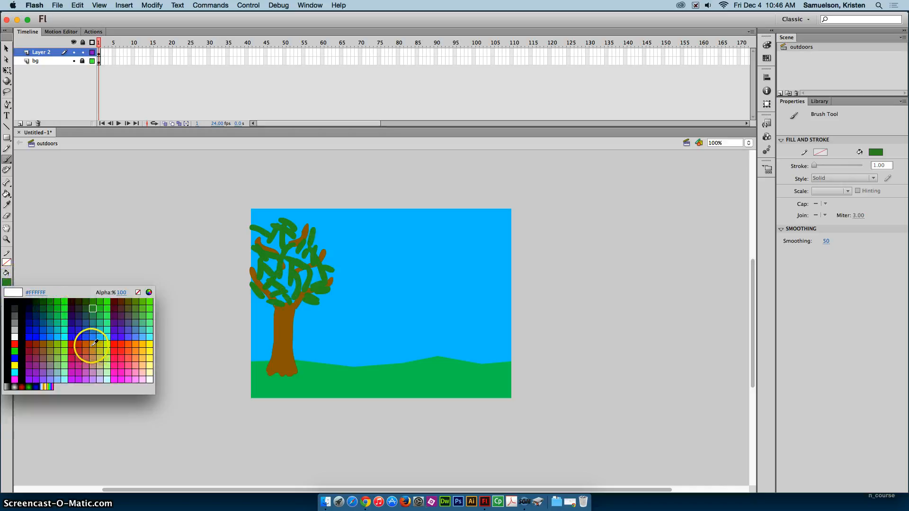
click(280, 275)
drag(283, 256, 283, 268)
mouse_move(251, 262)
mouse_down()
mouse_move(258, 234)
mouse_move(272, 246)
mouse_move(303, 234)
mouse_move(313, 257)
mouse_move(299, 257)
mouse_move(317, 251)
mouse_move(322, 274)
mouse_up()
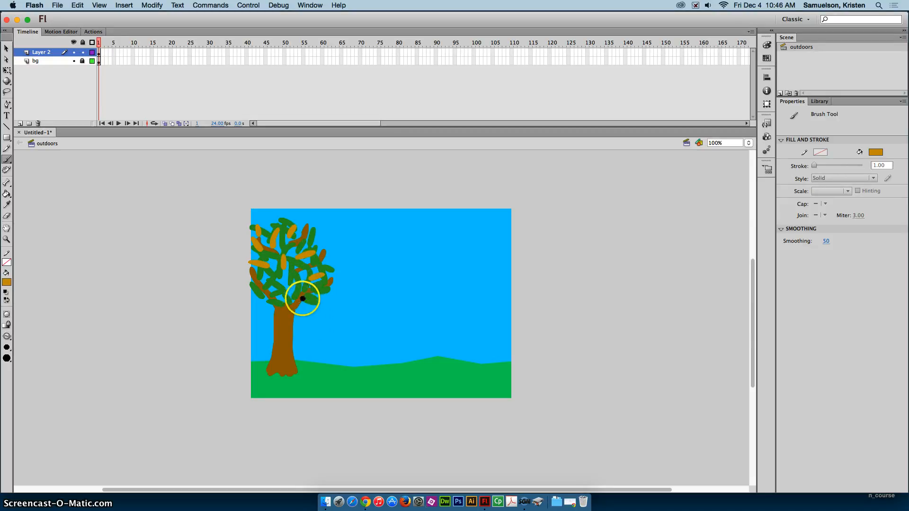
drag(275, 299, 262, 306)
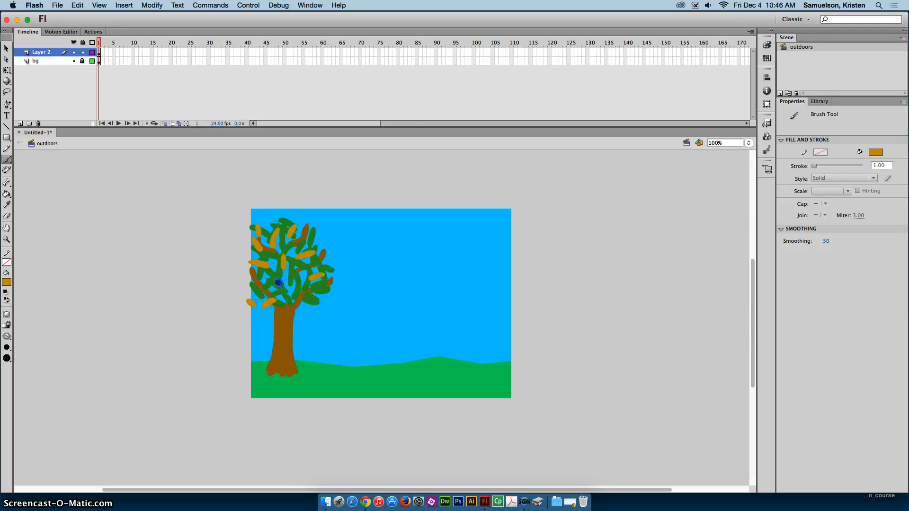
mouse_move(267, 269)
mouse_down()
mouse_move(292, 296)
mouse_move(295, 276)
mouse_up()
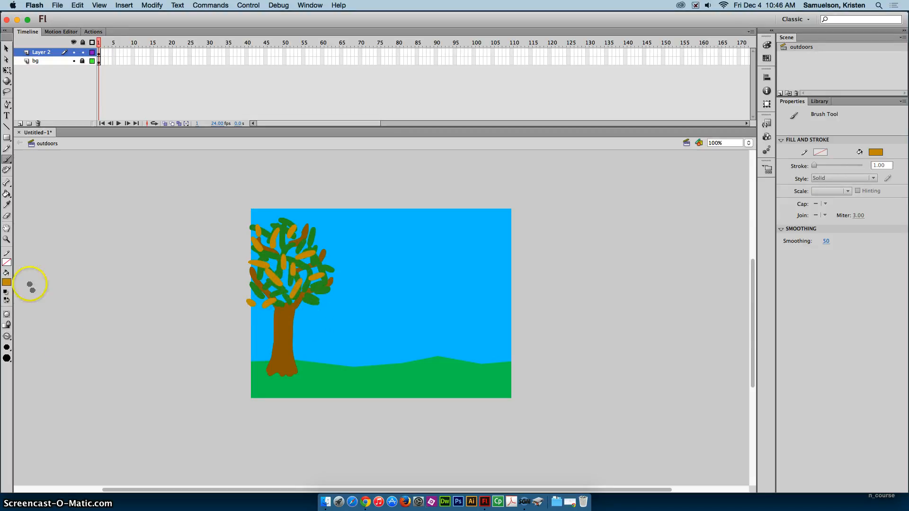
- Change the brush fill to red and add scattered red leaf strokes throughout the tree's crown
click(6, 282)
click(79, 346)
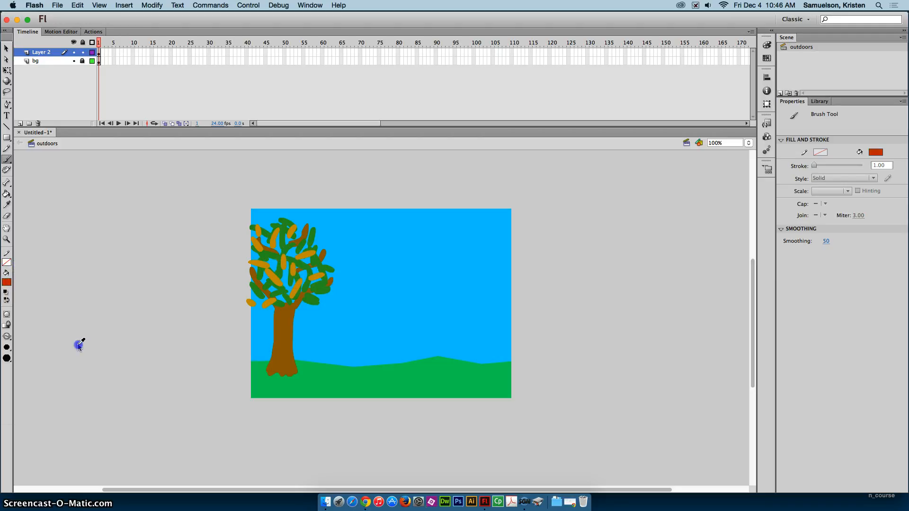
drag(265, 277, 266, 264)
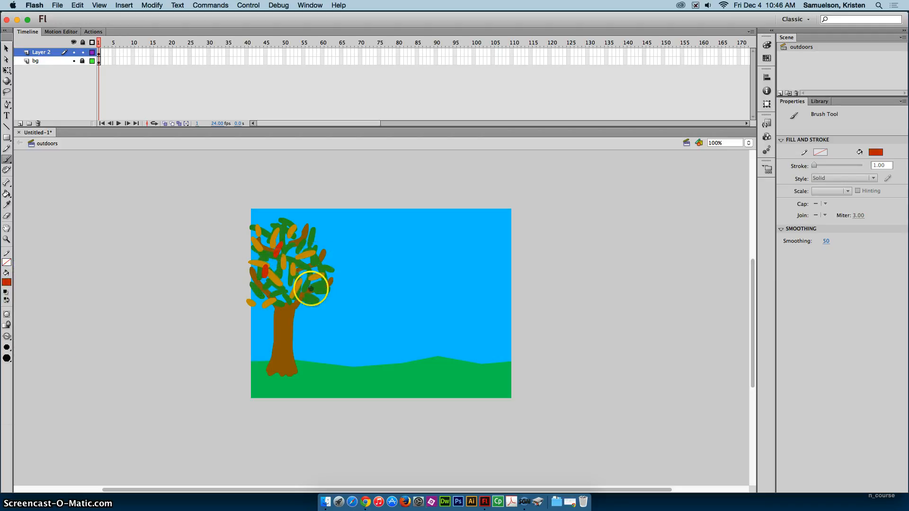
drag(311, 289, 323, 297)
mouse_move(313, 265)
mouse_down()
mouse_move(322, 249)
mouse_move(305, 238)
mouse_move(311, 231)
mouse_move(323, 246)
mouse_up()
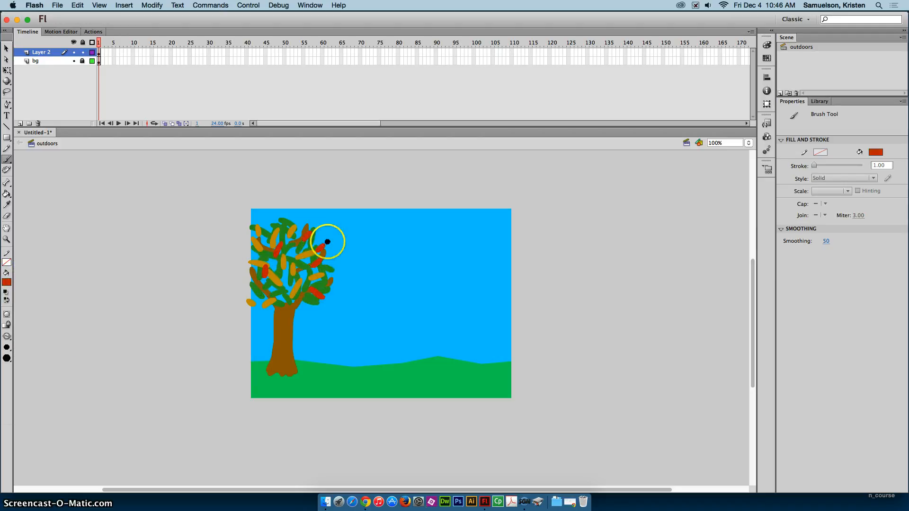
drag(285, 293, 272, 291)
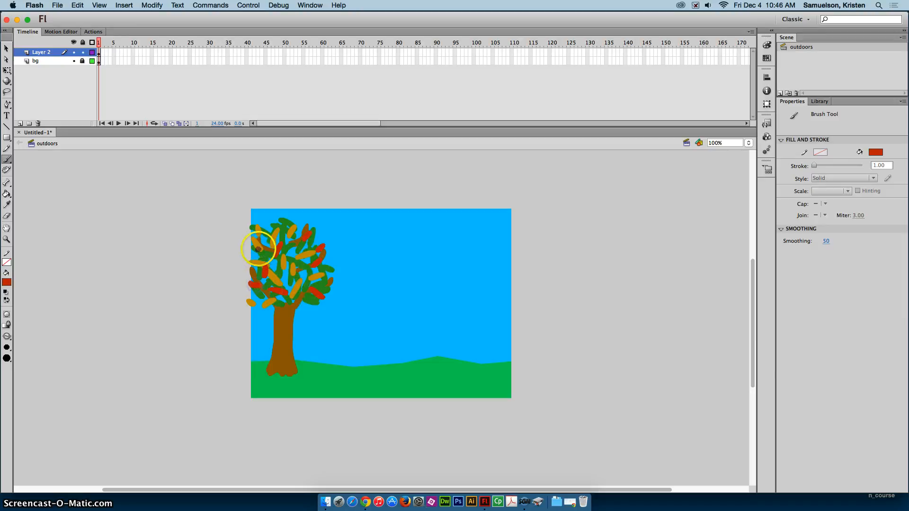
- Rename Layer 2 as tree and lock it
click(6, 48)
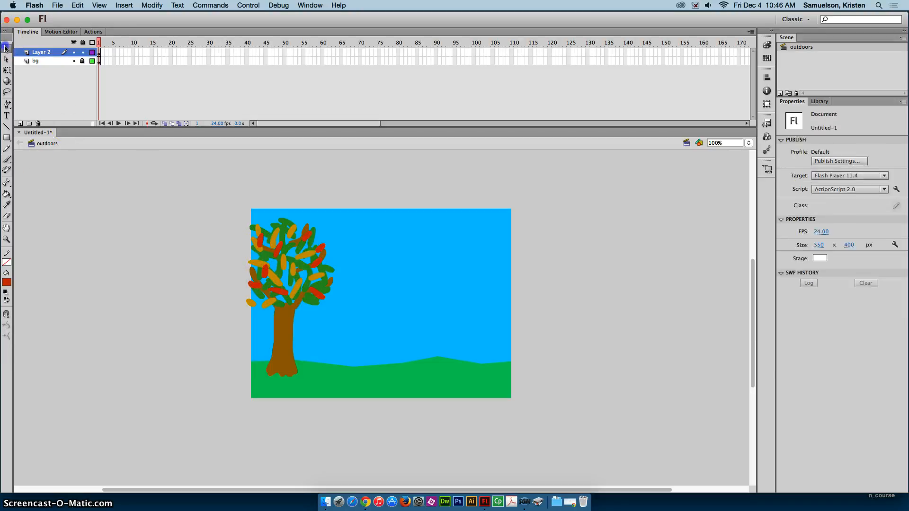
double_click(42, 52)
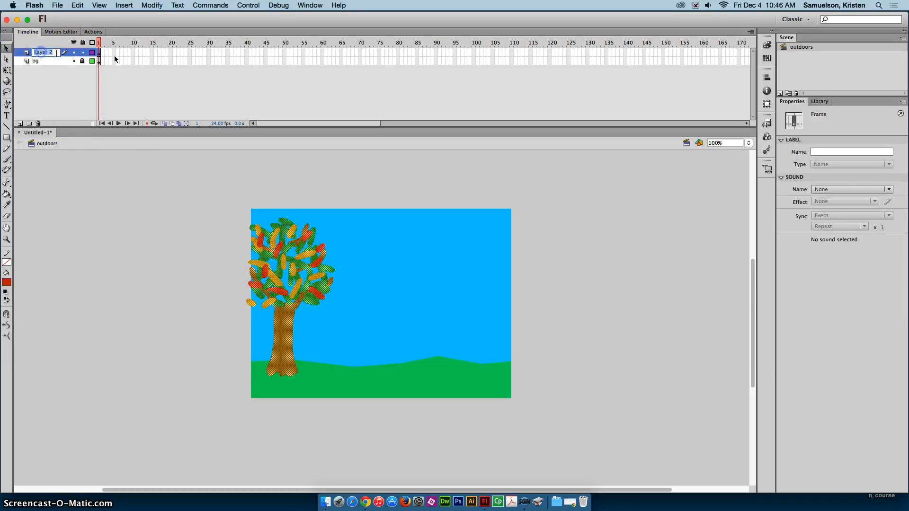
text(tree)
key(Return)
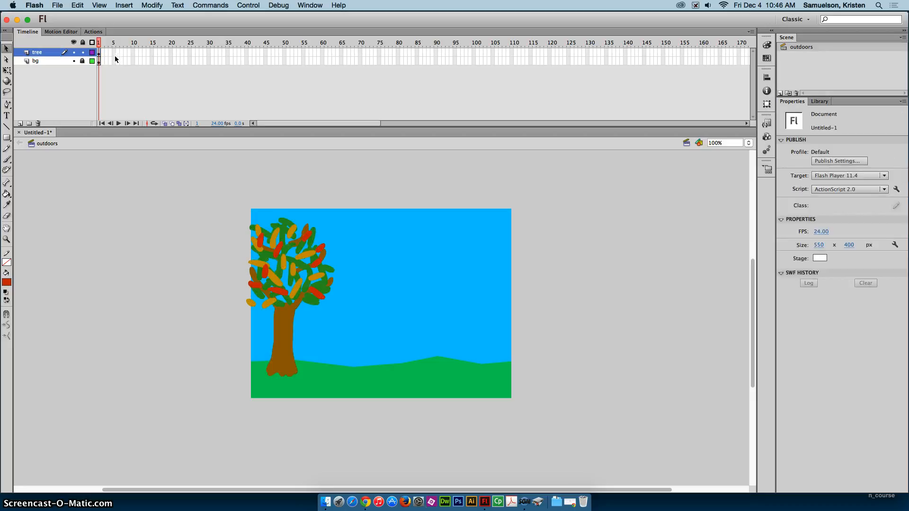
click(82, 52)
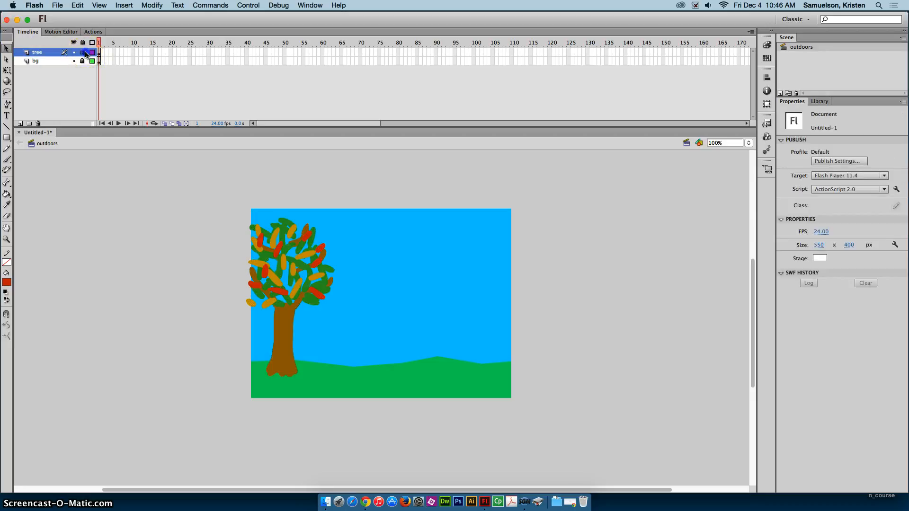
- Add a new layer above the tree layer and name it clouds
click(20, 123)
double_click(42, 52)
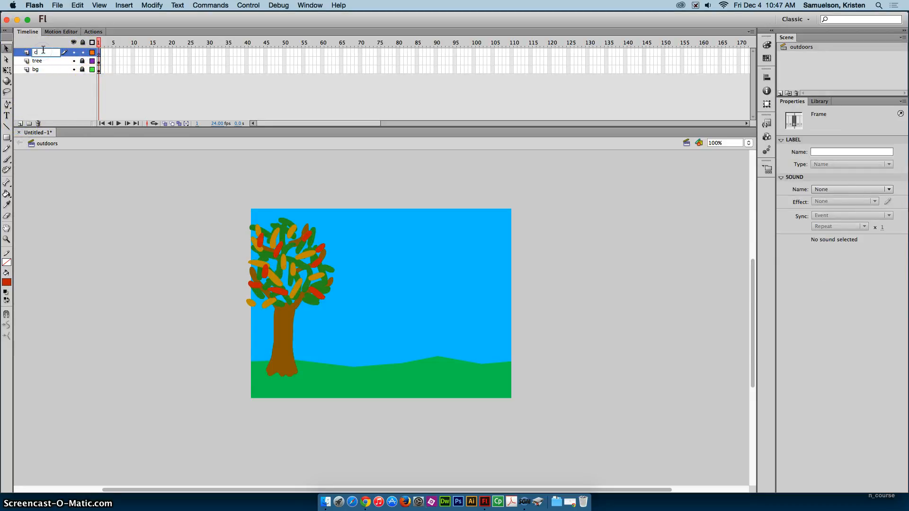
text(clouds)
key(Return)
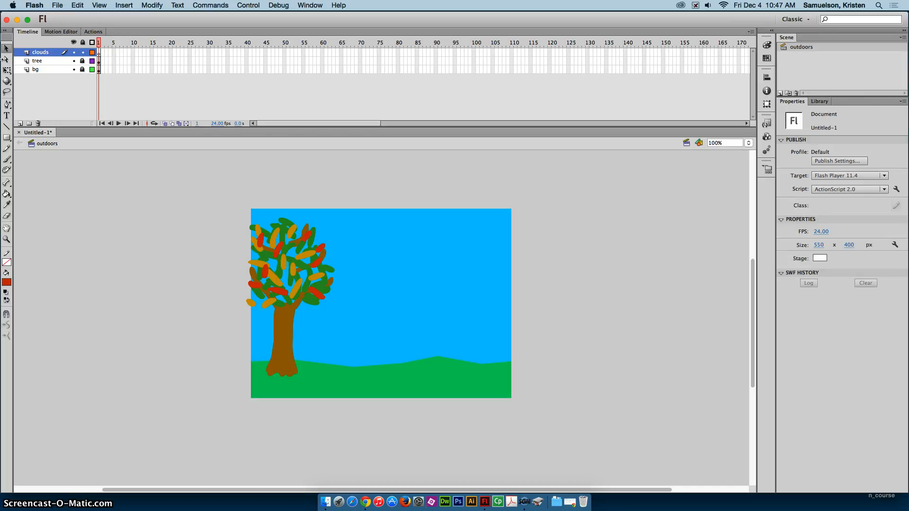
- Draw a wide light cyan oval without a stroke in the sky's upper right as the cloud's base shape
click(6, 137)
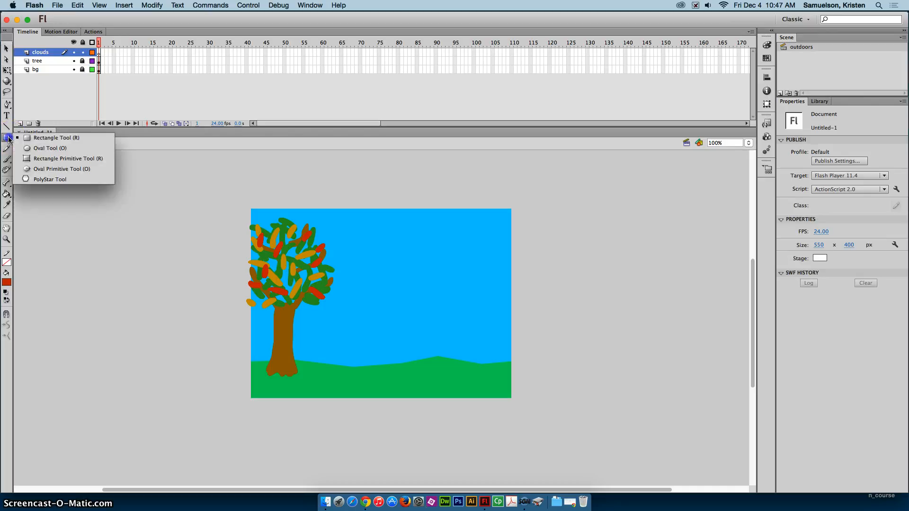
click(38, 148)
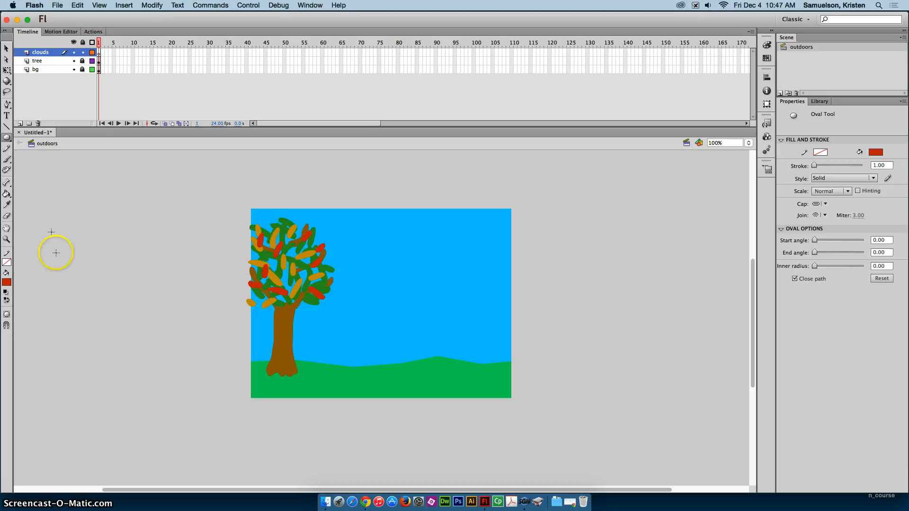
click(6, 282)
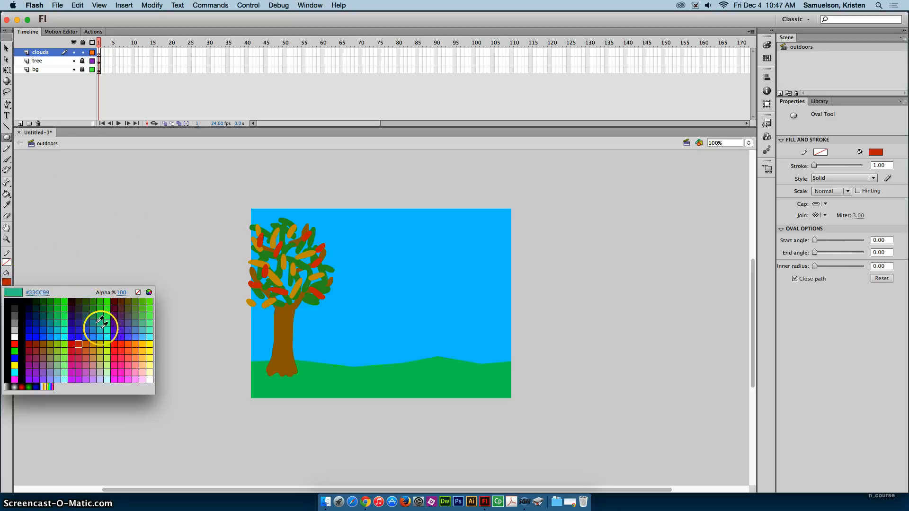
click(153, 337)
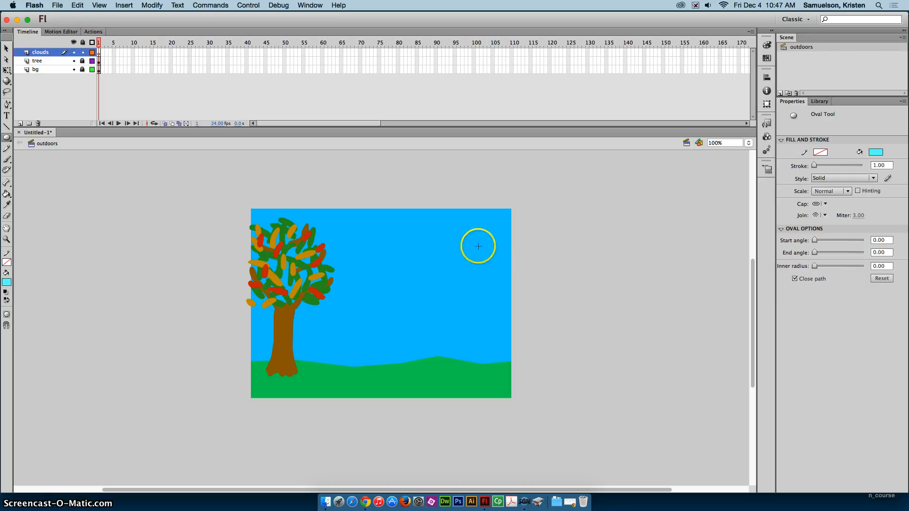
drag(490, 231, 427, 269)
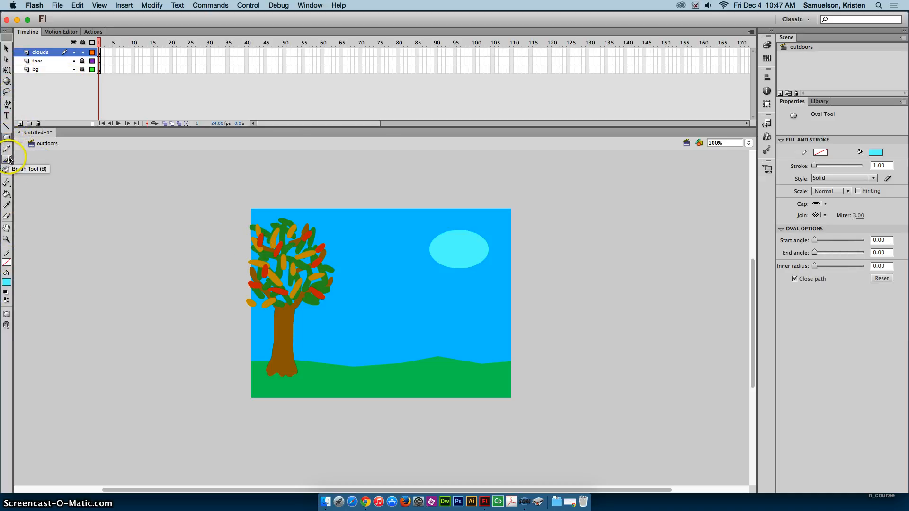
- Add small light cyan ovals along the cloud's upper edge as bumps
click(6, 137)
click(65, 148)
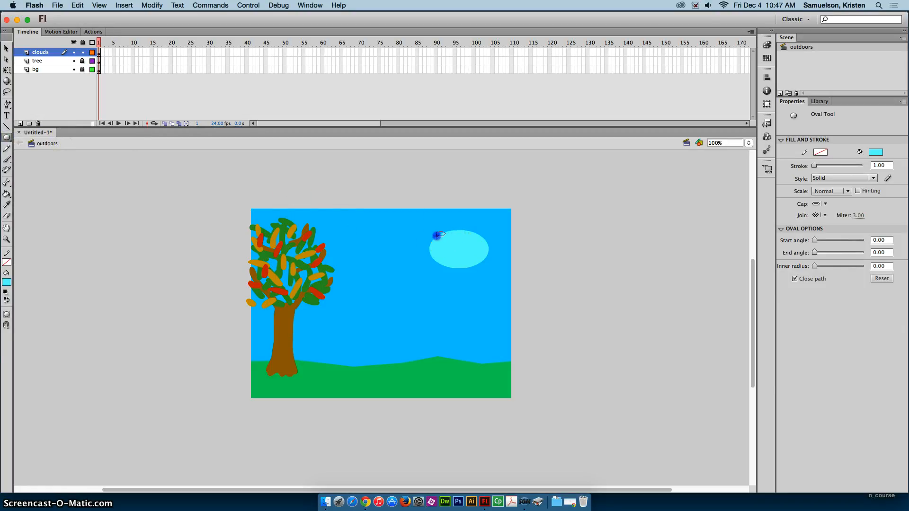
drag(435, 237, 435, 236)
- Reshape the cloud's outline by pulling its lower, left and right edges into uneven curves
click(6, 48)
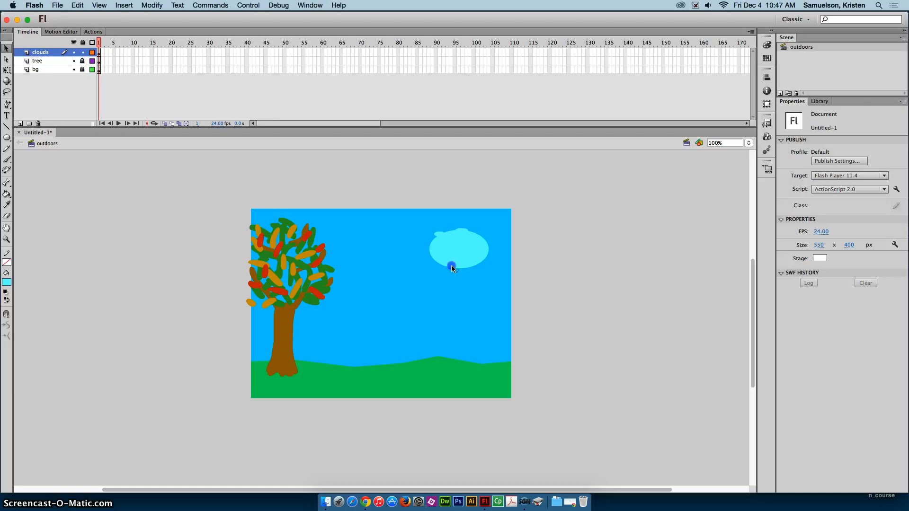
drag(450, 266, 430, 257)
drag(482, 234, 484, 259)
click(482, 259)
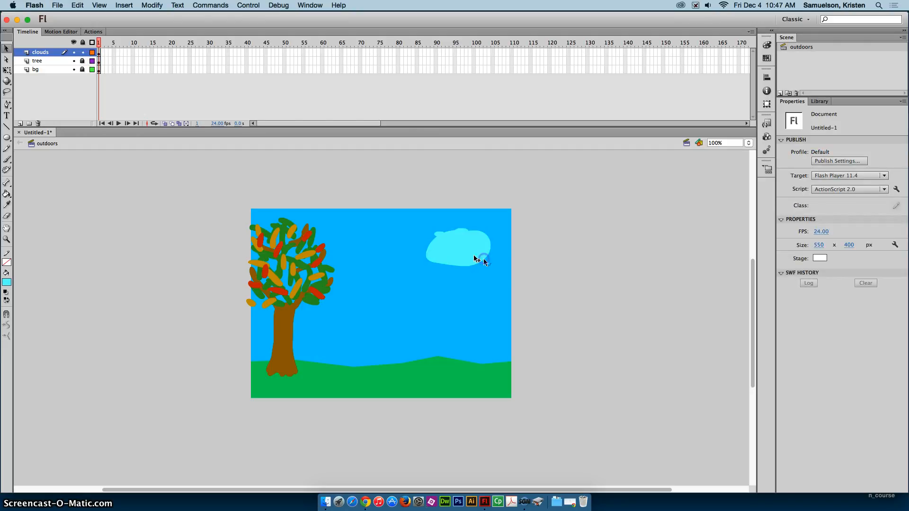
- Roughen the cloud's outline with a small oval on its lower-left edge and brush dabs along its left and right ends
click(7, 138)
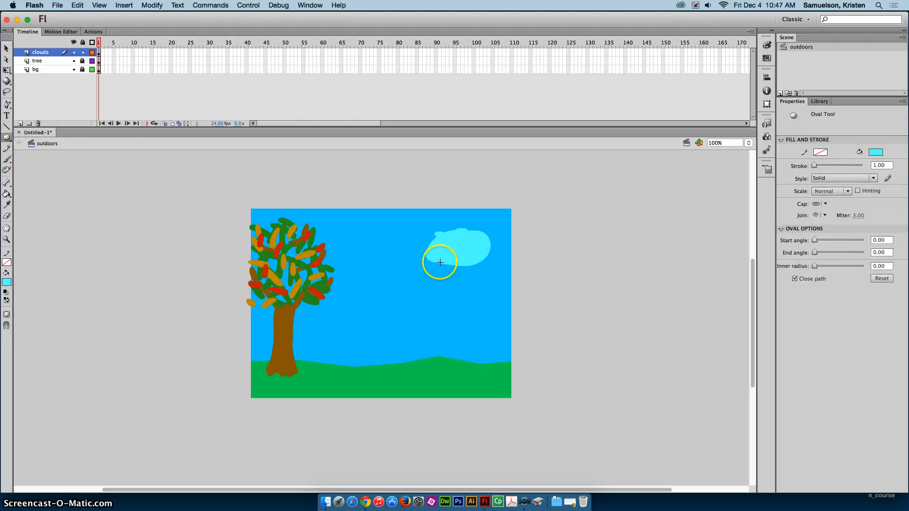
drag(437, 262, 444, 267)
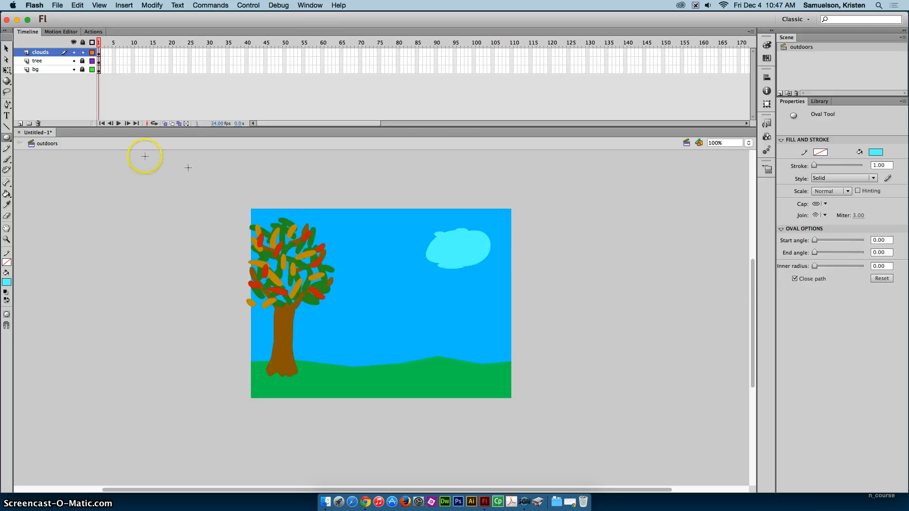
click(7, 159)
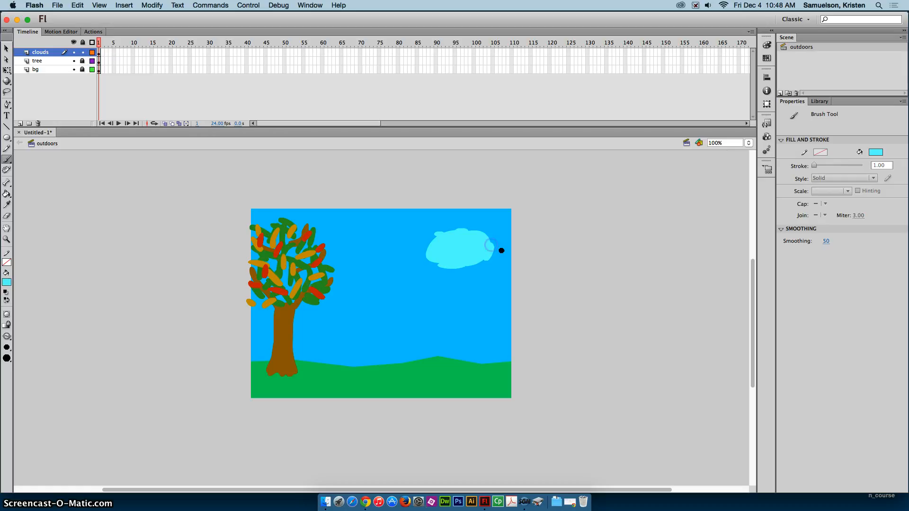
drag(438, 265, 428, 249)
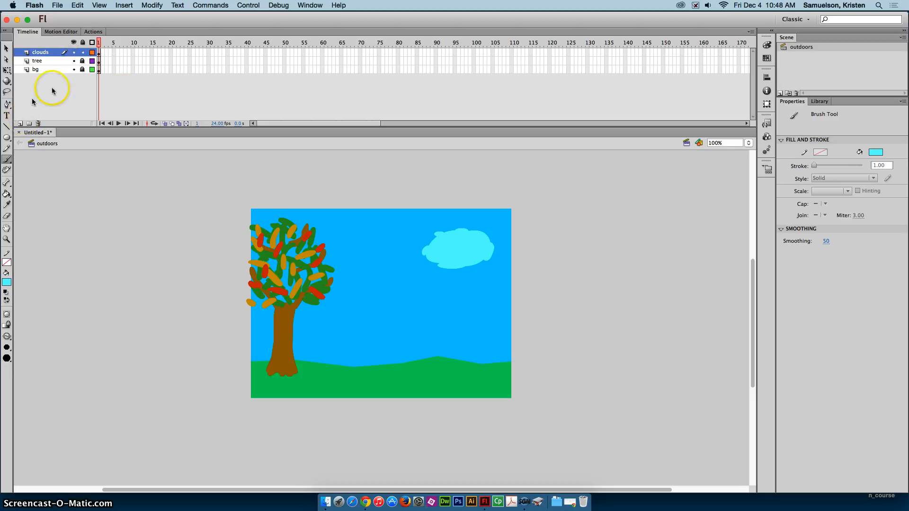
- Duplicate the clouds layer and move the copied cloud to the upper middle of the sky
drag(35, 53, 33, 81)
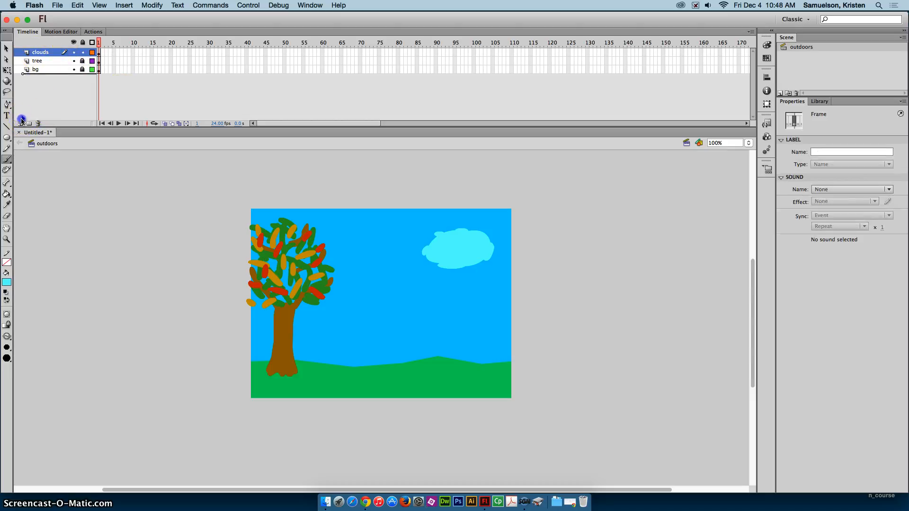
drag(21, 125, 21, 123)
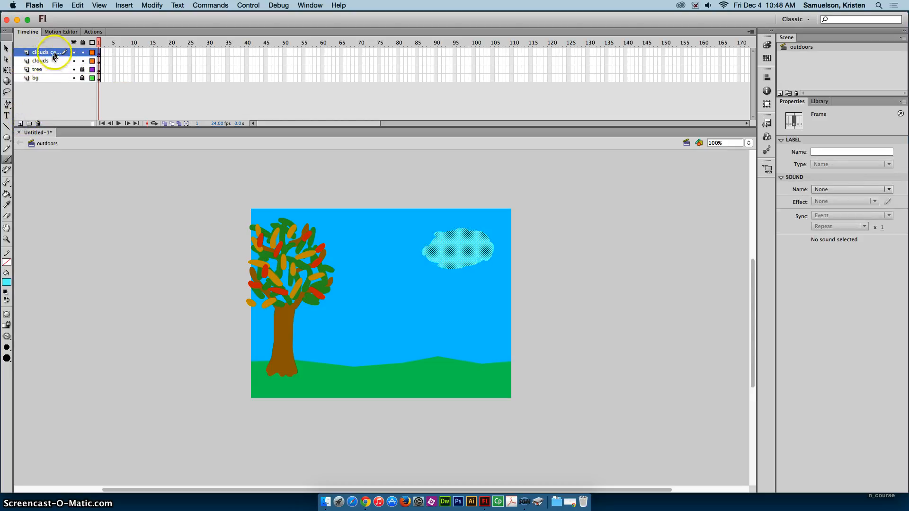
click(6, 48)
drag(439, 248, 356, 238)
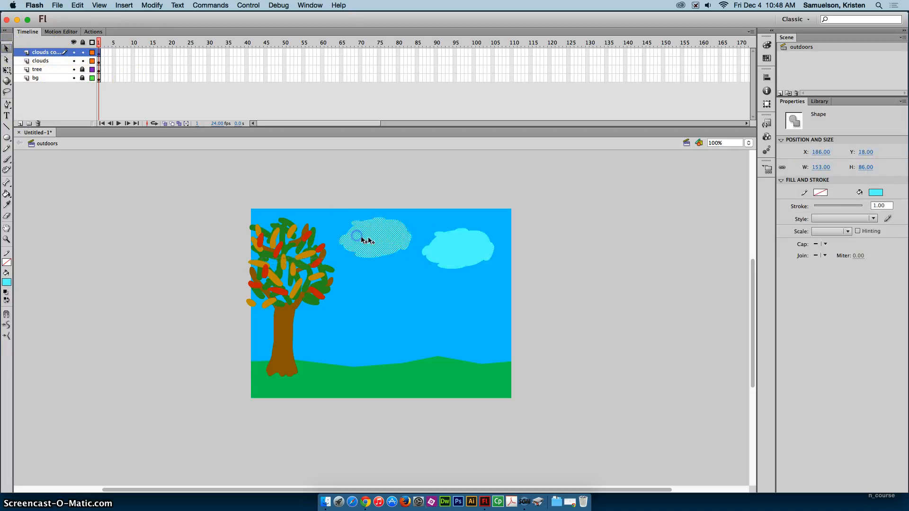
- Flip the copied cloud vertically and move it so it overlaps the right edge of the tree's foliage
click(151, 5)
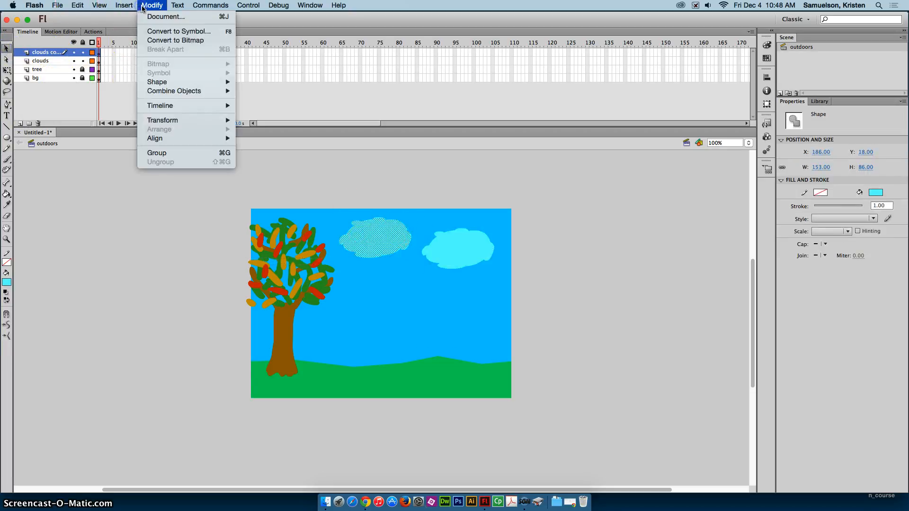
mouse_move(190, 120)
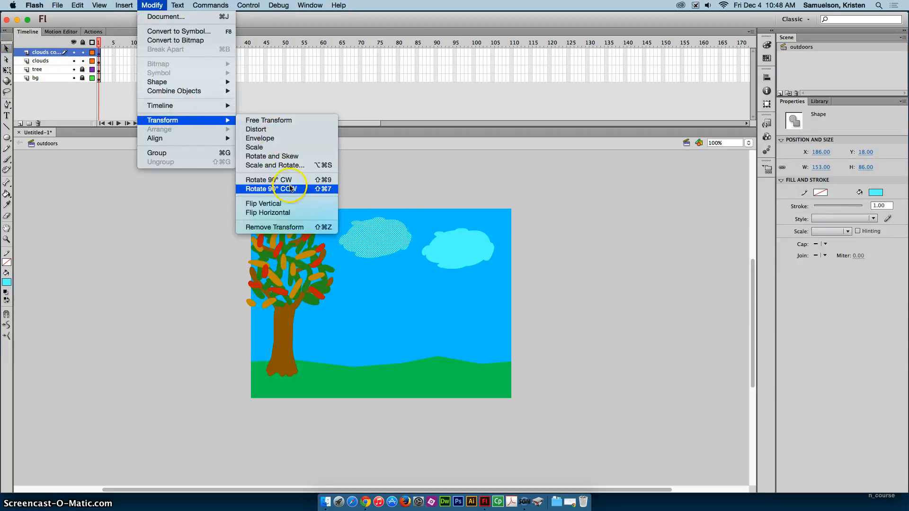
click(292, 203)
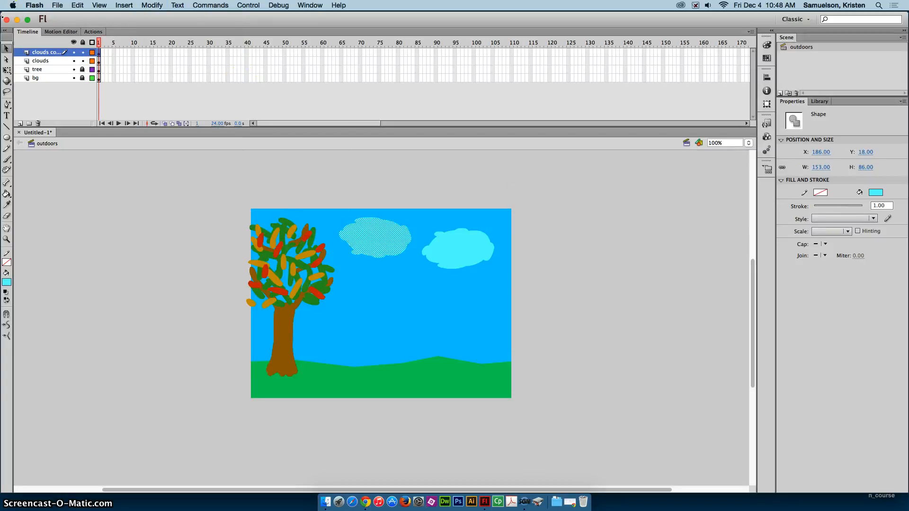
click(7, 49)
click(411, 191)
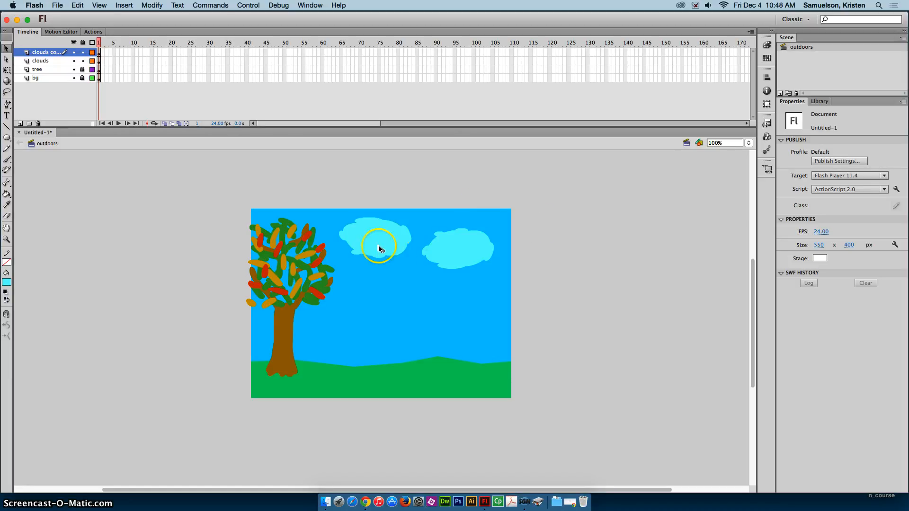
drag(375, 246, 316, 260)
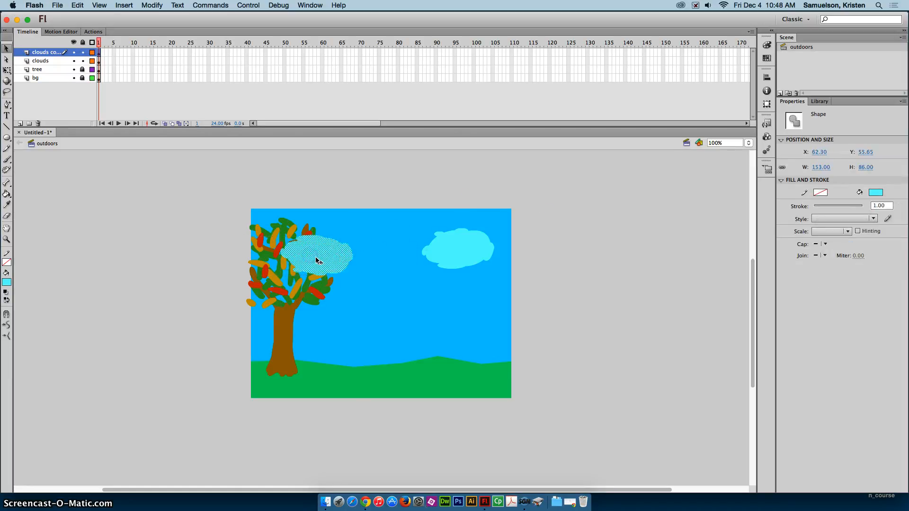
key(super+z)
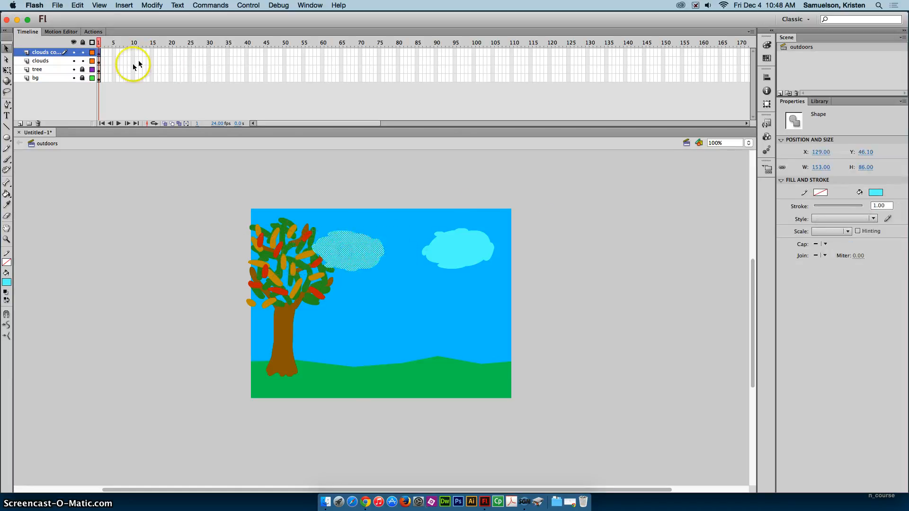
- Move the tree layer above both cloud layers in the layer stack
click(42, 71)
drag(45, 57, 44, 51)
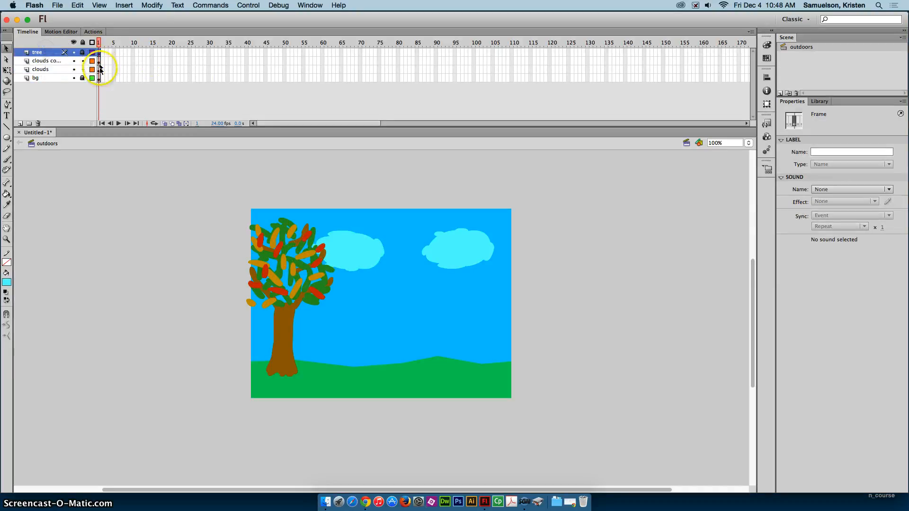
drag(341, 250, 371, 254)
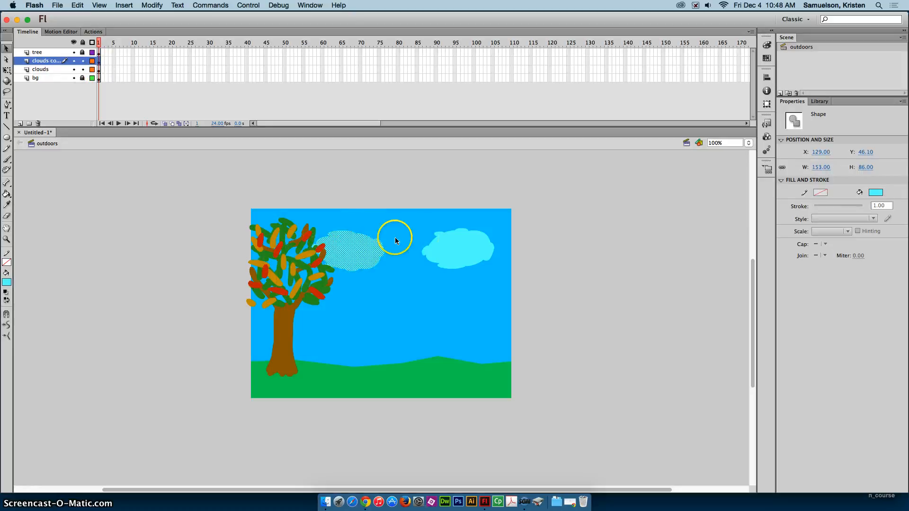
- Convert the cloud on the clouds layer into a movie clip symbol named cloud and delete the loose cloud shape from the duplicated layer
click(60, 71)
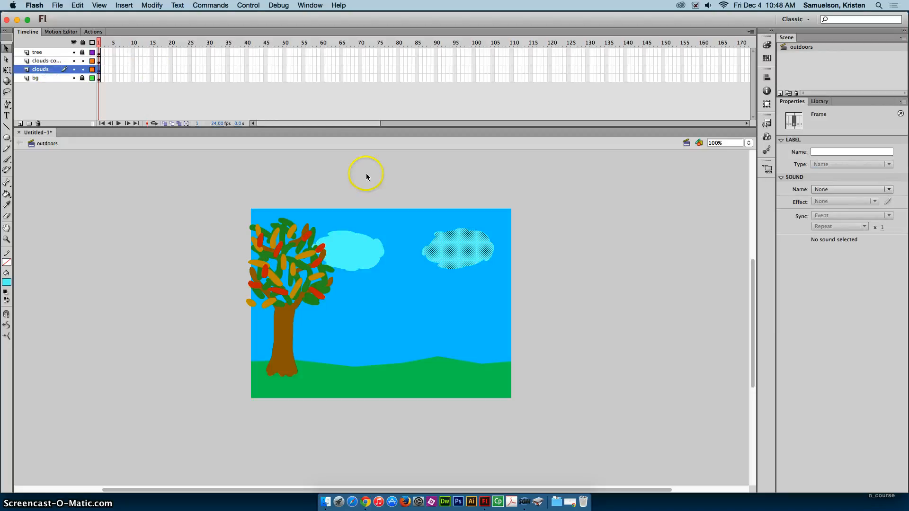
click(159, 6)
click(176, 30)
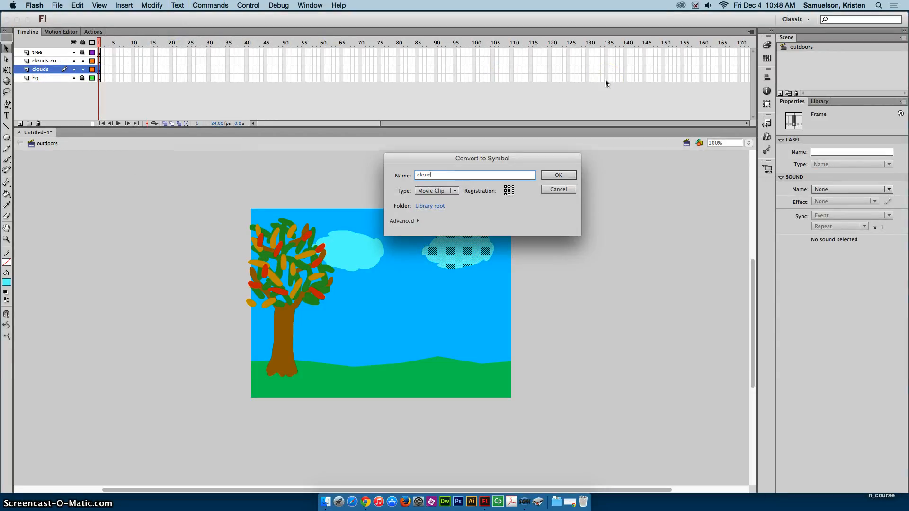
click(559, 176)
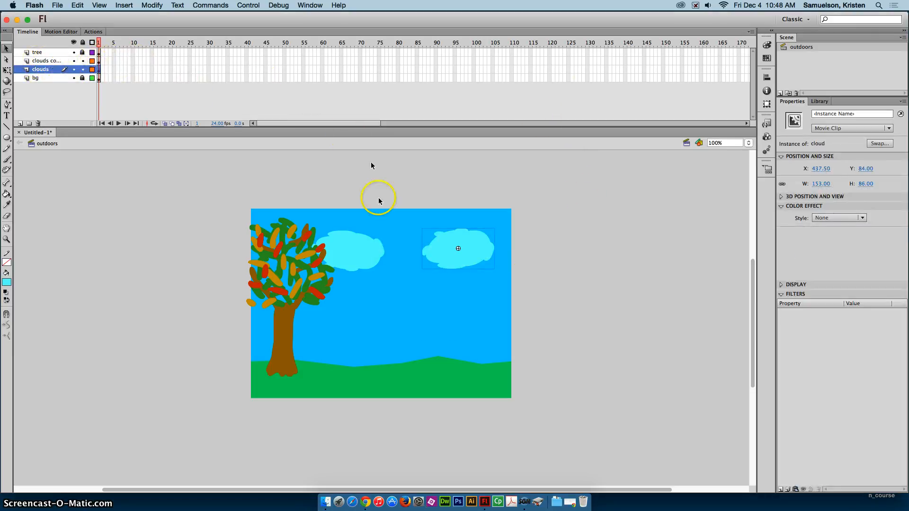
click(99, 62)
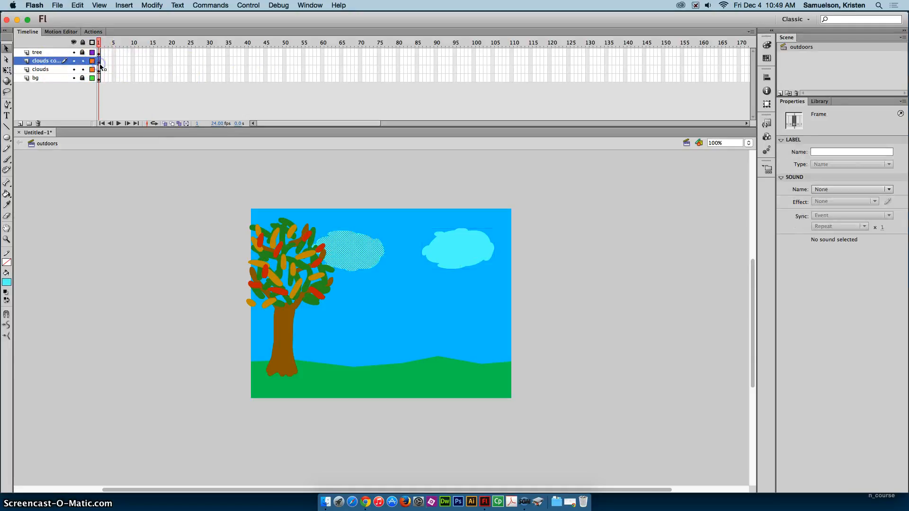
key(Delete)
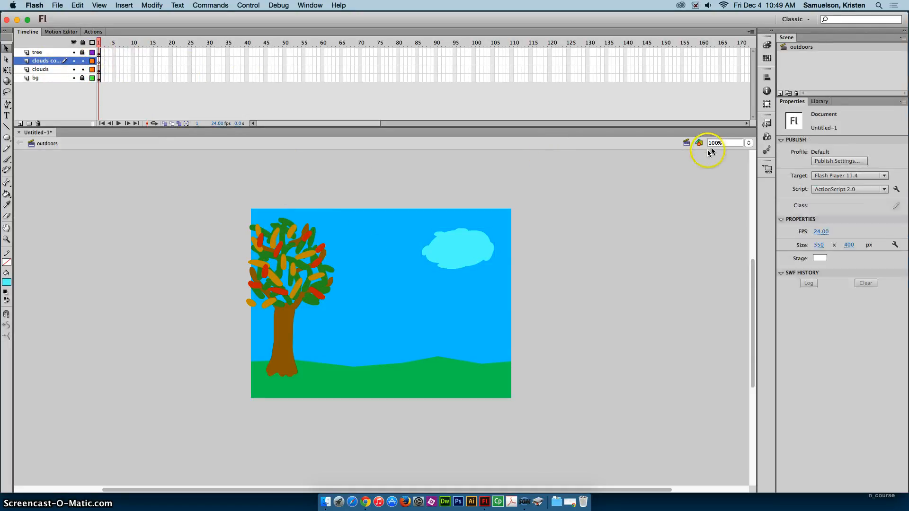
- Create a motion tween for the cloud symbol on the clouds layer
click(99, 70)
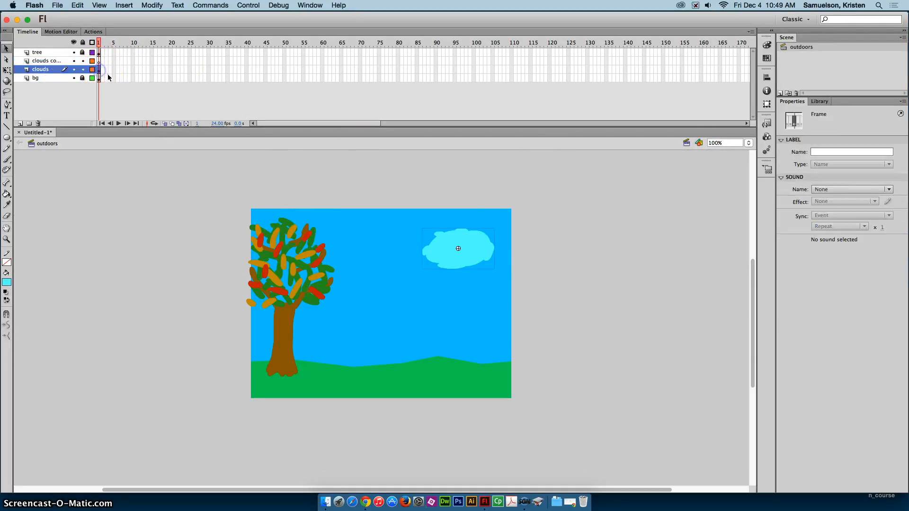
right_click(490, 242)
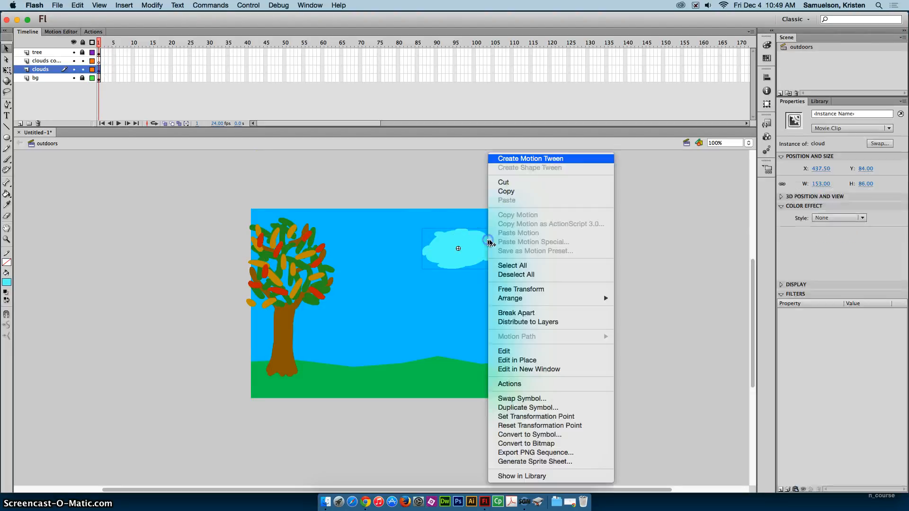
click(540, 159)
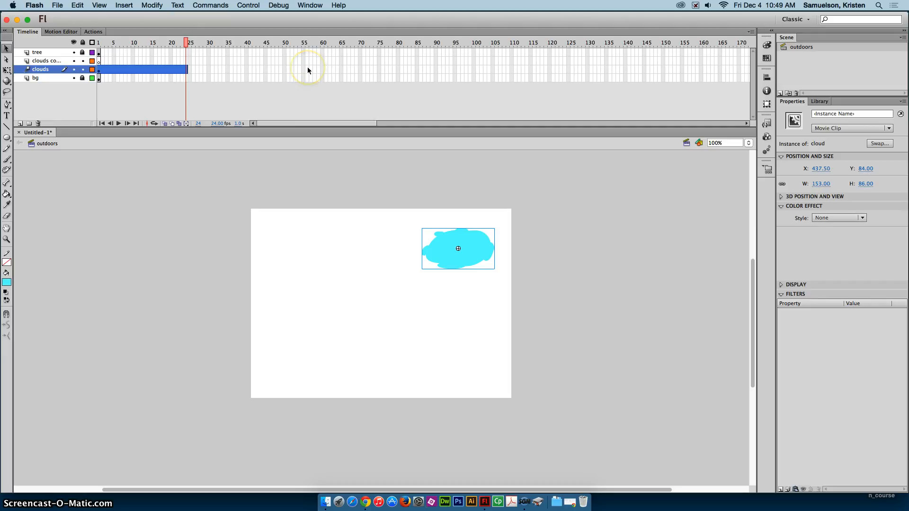
- Set the frame rate to 20 fps and extend all four layers to frame 100
click(741, 283)
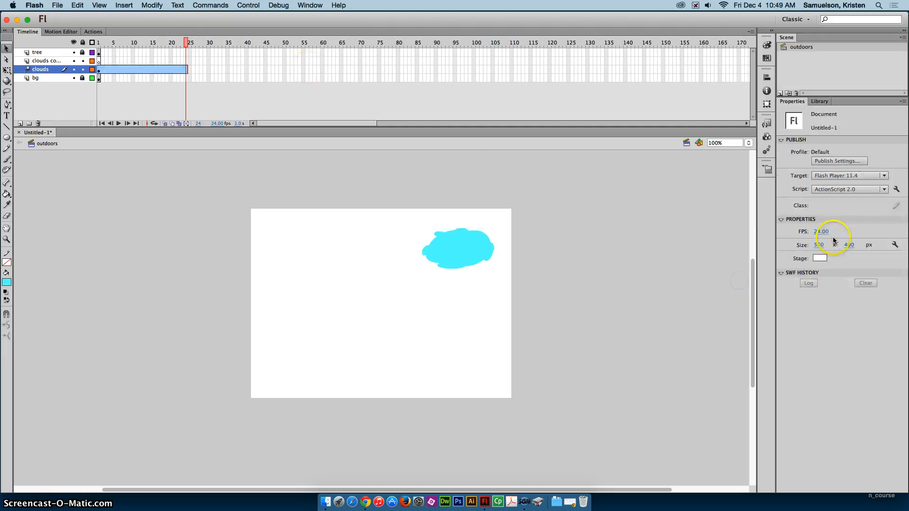
click(826, 233)
text(20)
key(Return)
drag(475, 55, 477, 56)
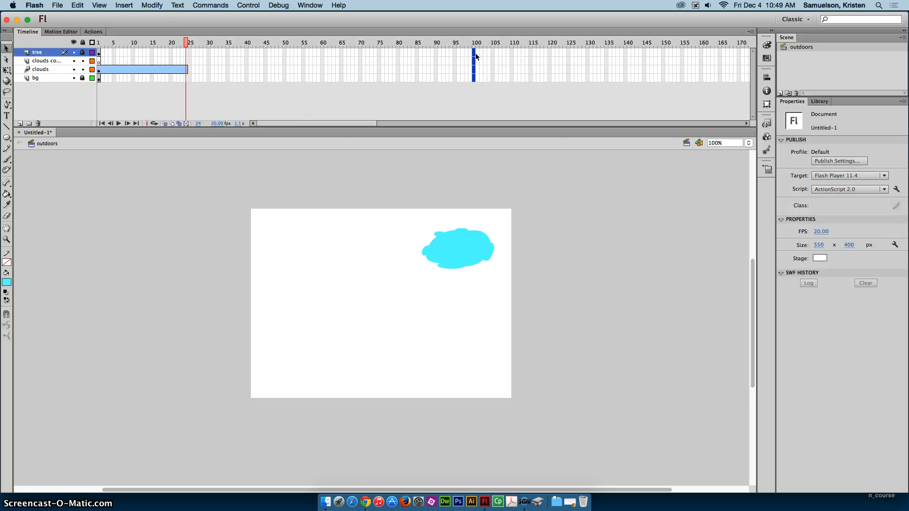
key(F5)
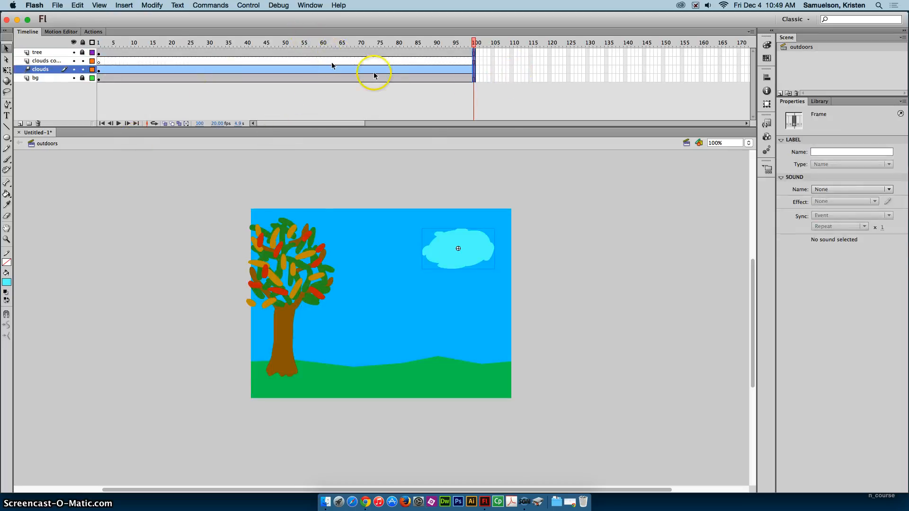
- Tween the cloud from just outside the stage's right edge at frame 1 to outside its left edge at frame 100, and preview it
click(99, 42)
drag(462, 252, 548, 246)
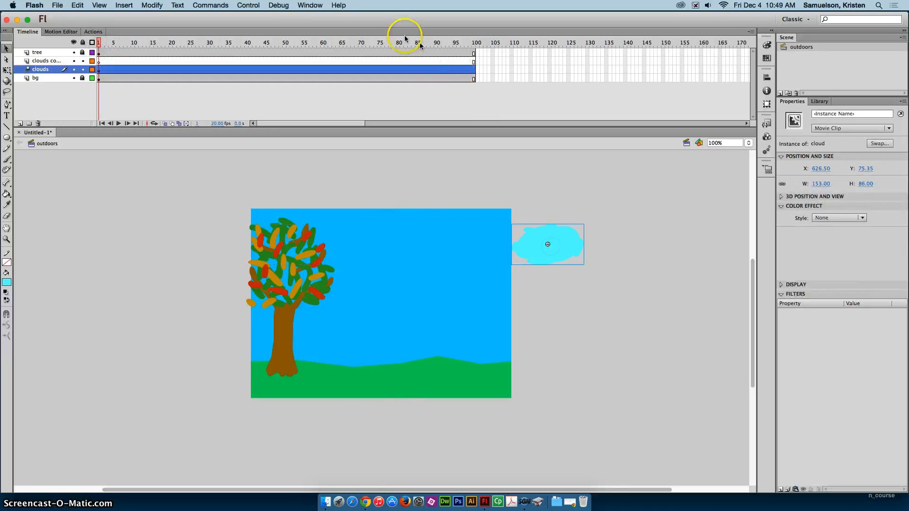
click(475, 42)
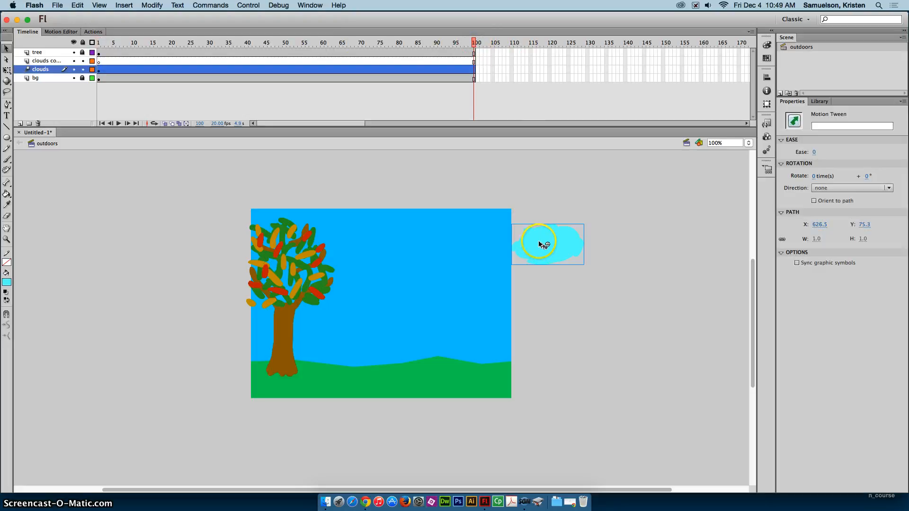
drag(540, 244, 201, 244)
click(607, 175)
key(Return)
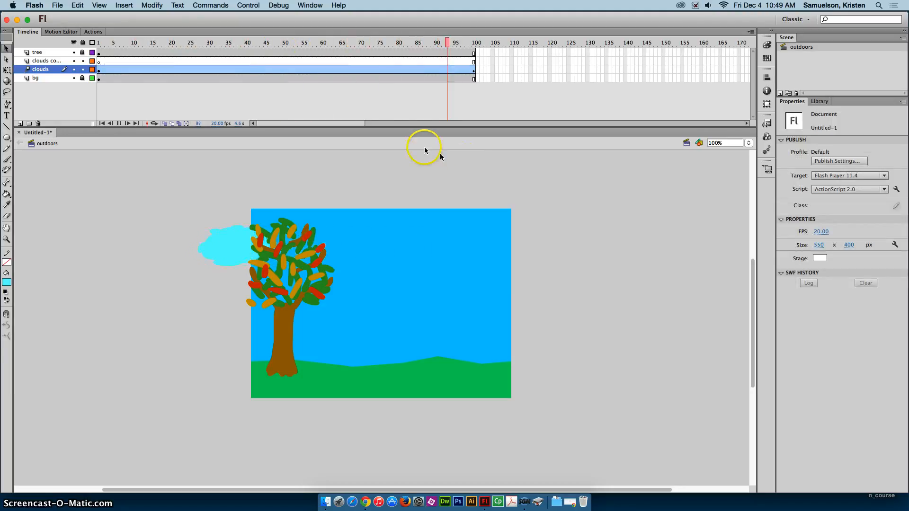
- Place a cloud symbol instance from the library in the sky on the duplicated clouds layer
click(46, 61)
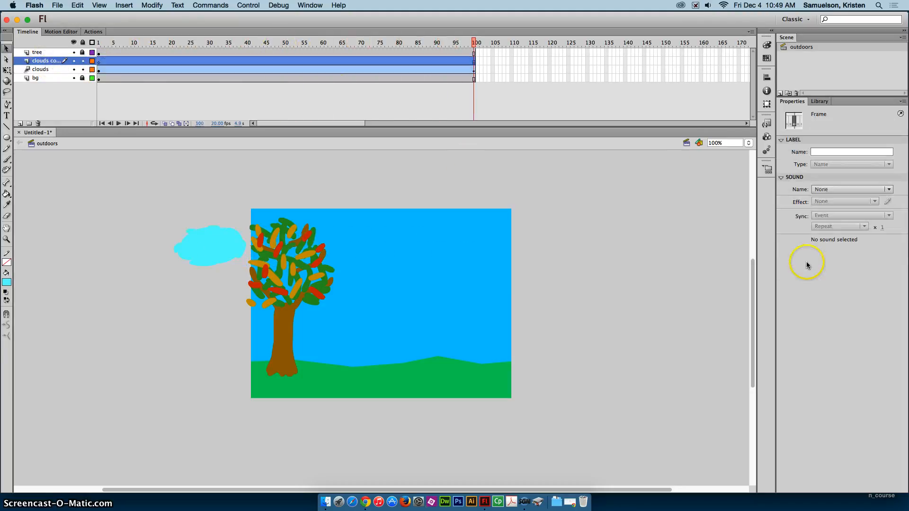
click(819, 101)
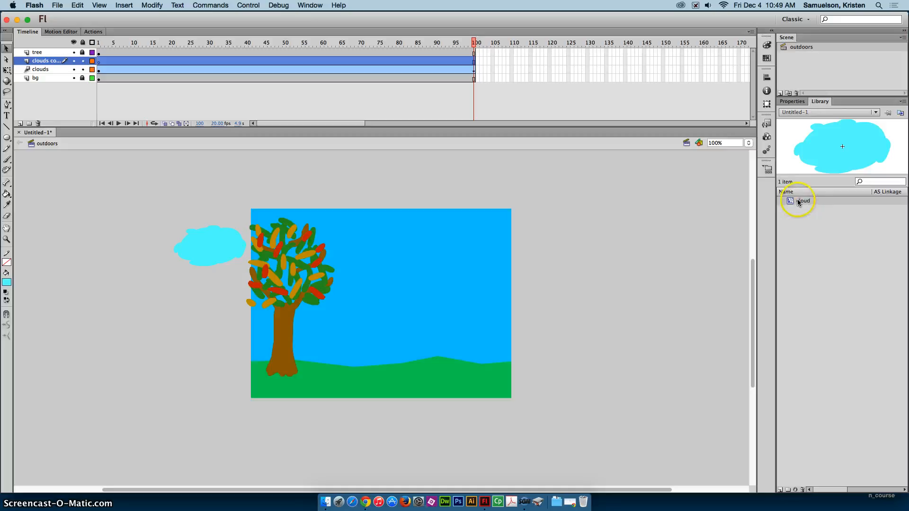
drag(802, 201, 446, 250)
- Flip the new cloud instance vertically and move it behind the top of the tree
click(149, 6)
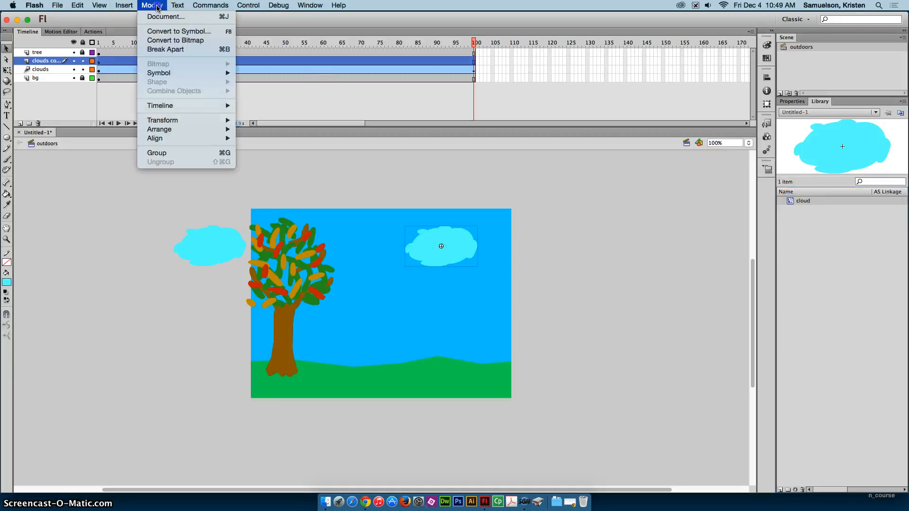
mouse_move(181, 139)
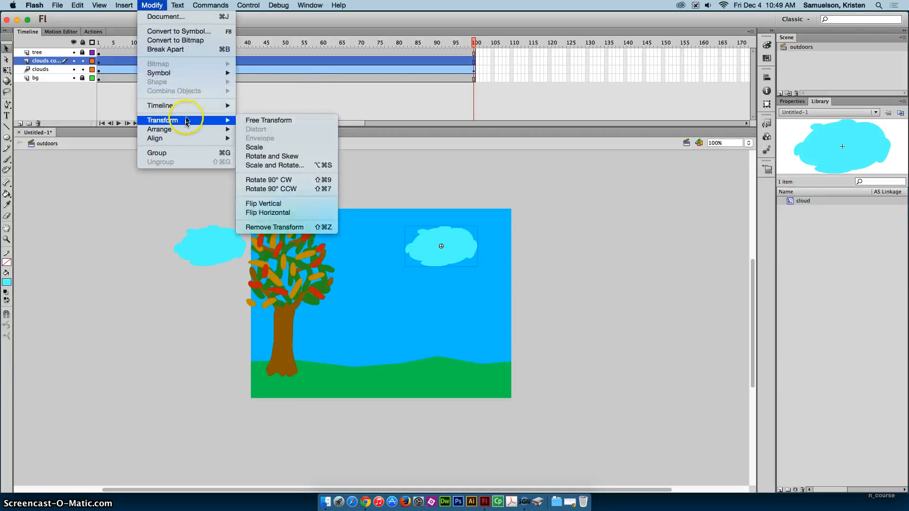
mouse_move(208, 120)
click(284, 207)
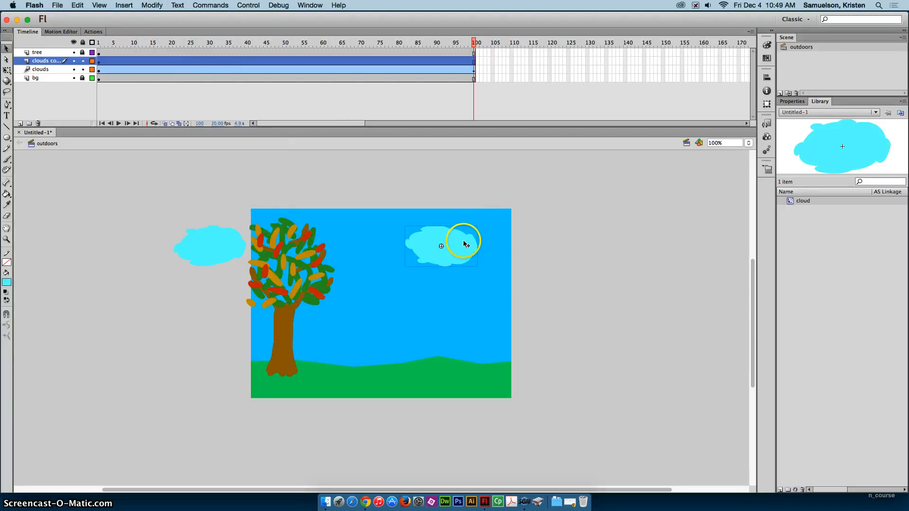
drag(393, 227, 296, 270)
drag(302, 230, 303, 231)
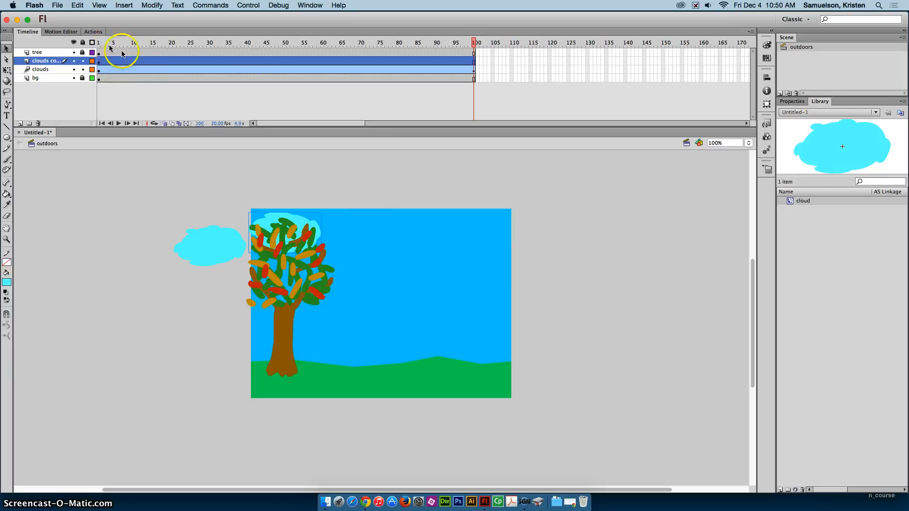
- Motion-tween the flipped cloud from behind the treetop at frame 1 to the right side of the sky at frame 100, and preview it
right_click(274, 219)
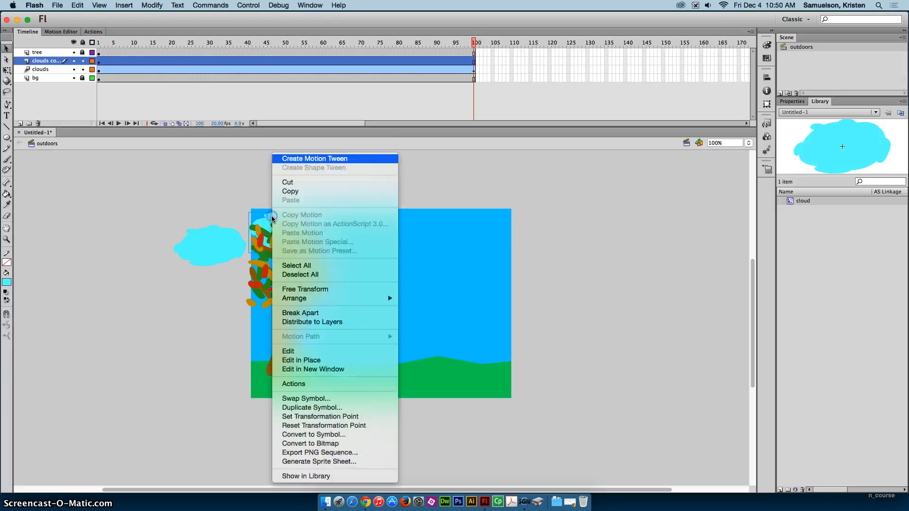
click(317, 159)
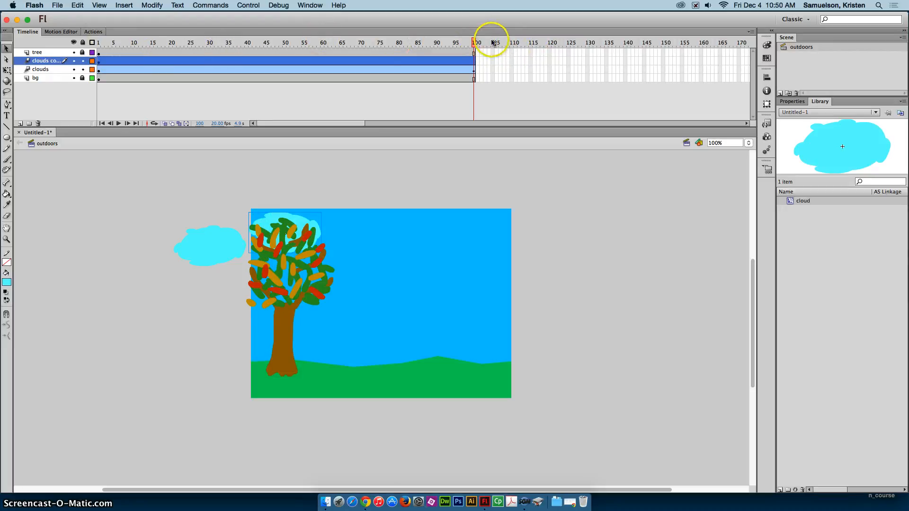
mouse_move(473, 42)
mouse_down()
mouse_move(94, 42)
mouse_move(475, 40)
mouse_up()
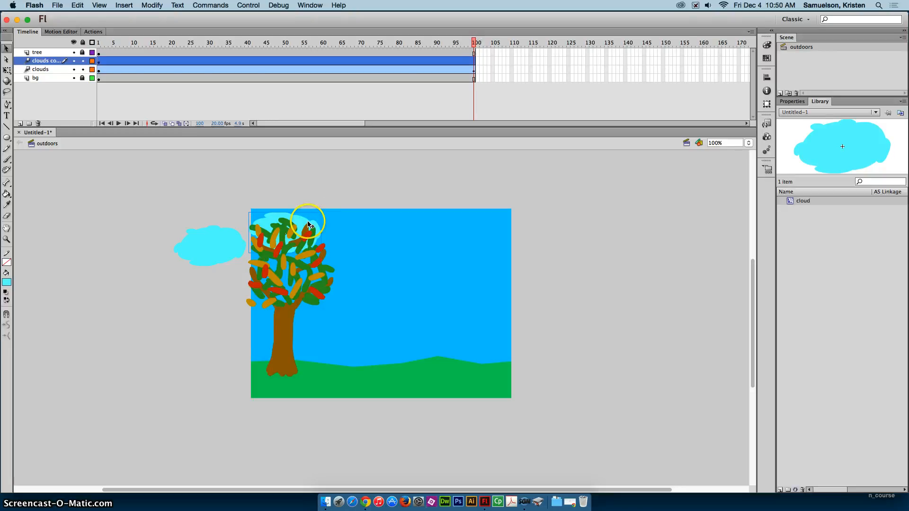
drag(306, 222, 485, 256)
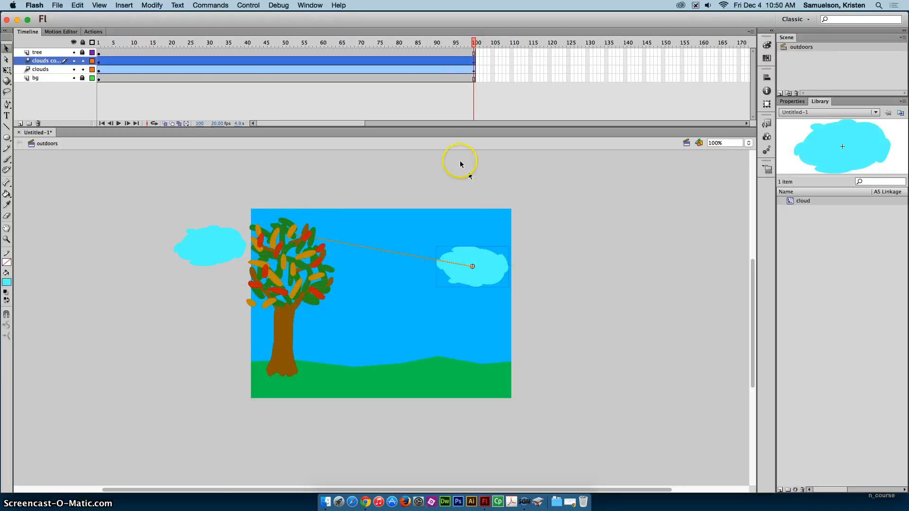
key(Return)
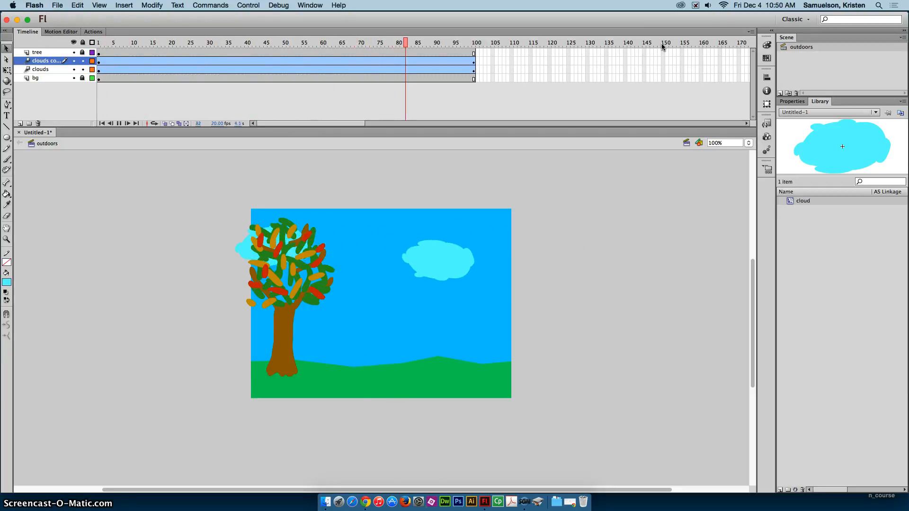
click(606, 220)
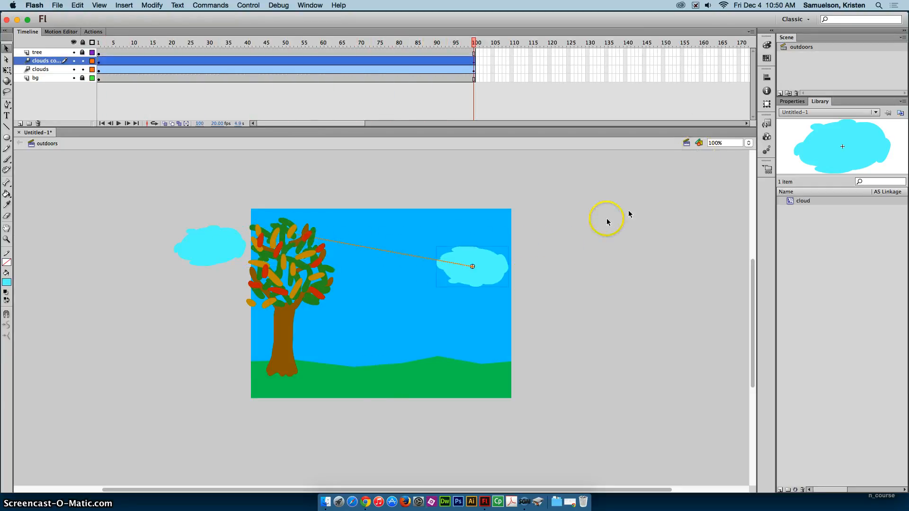
- Tint the flipped cloud at frame 100 by 50% with red 255, green 210 and blue 255, and play the animation
click(483, 274)
click(797, 102)
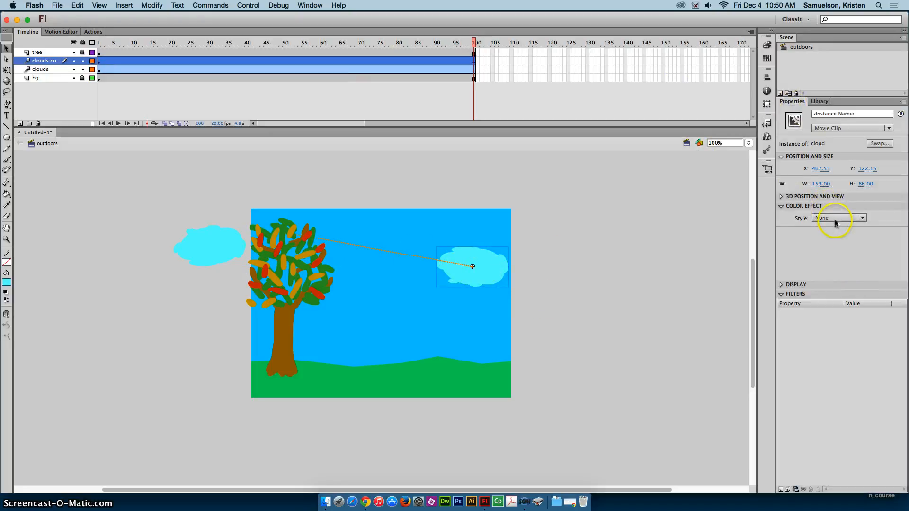
click(835, 219)
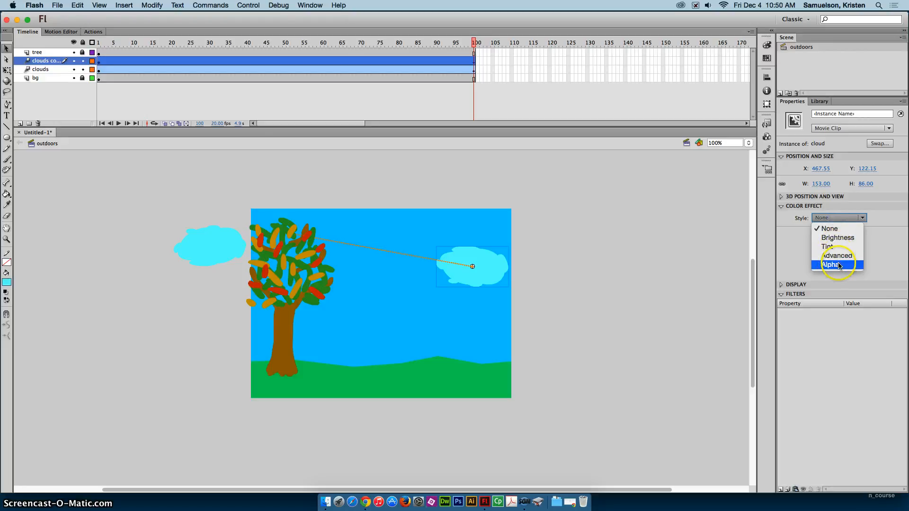
click(837, 248)
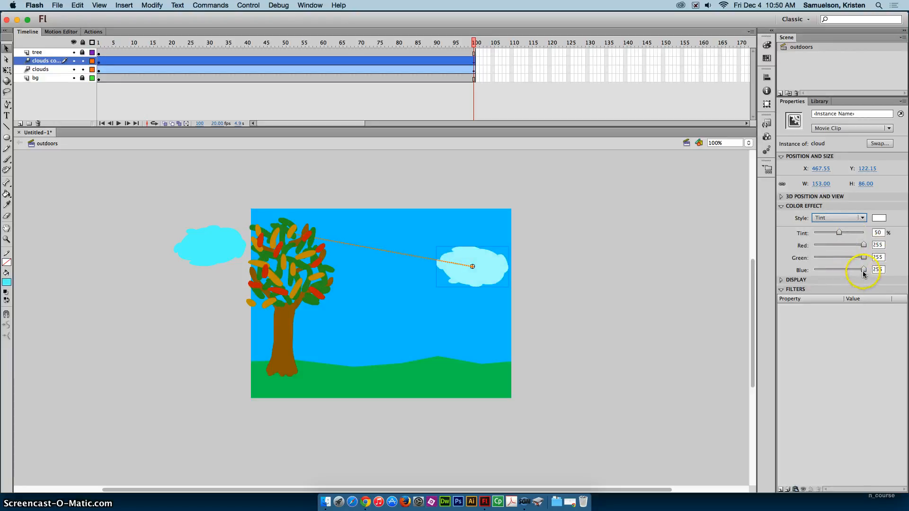
drag(864, 272, 860, 258)
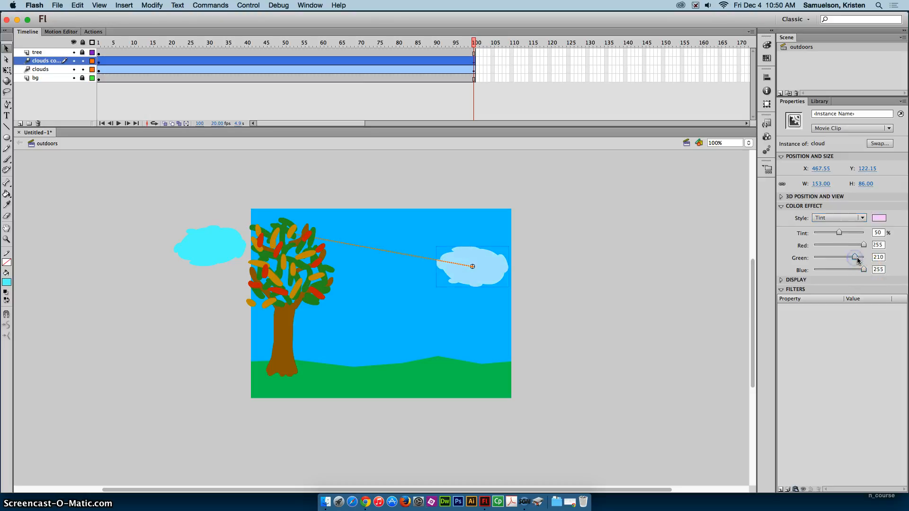
click(695, 253)
key(Return)
- Apply the same 50% tint of red 255, green 210 and blue 255 to the flipped cloud at frame 1, and preview the animation
click(878, 257)
click(99, 42)
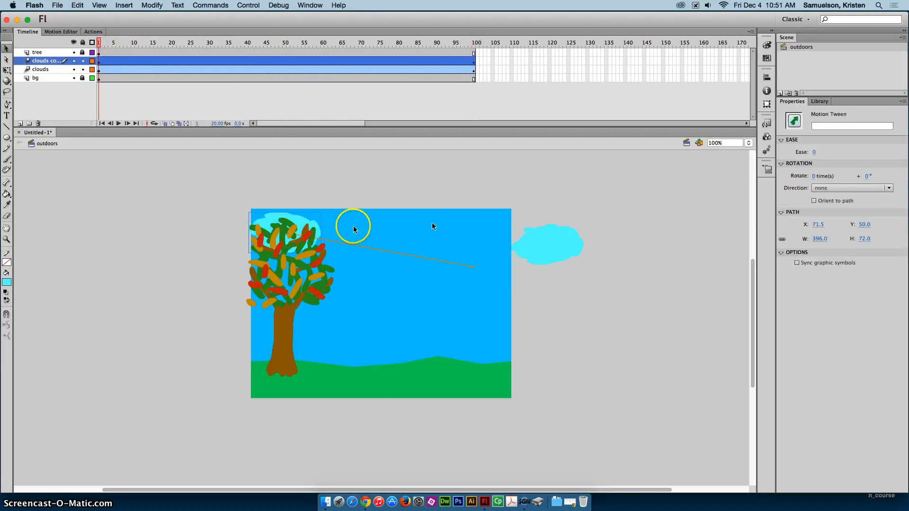
click(309, 224)
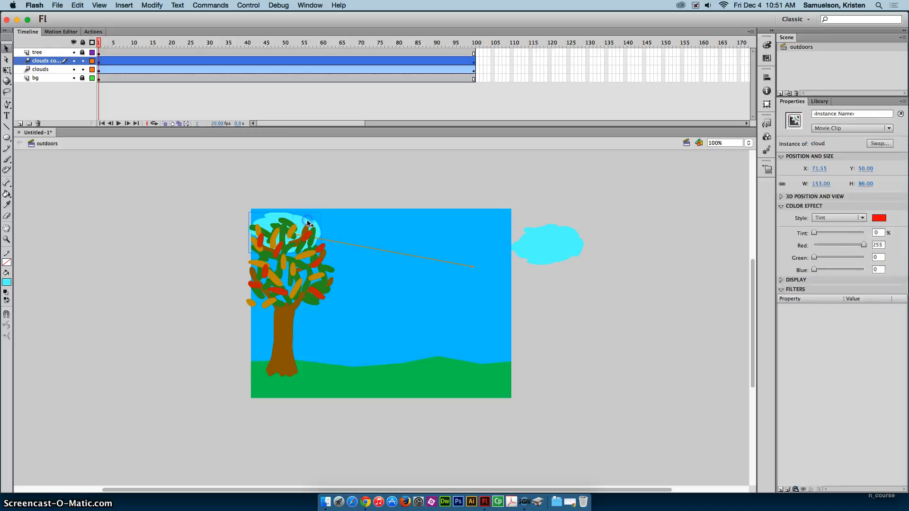
drag(815, 269, 892, 270)
click(878, 258)
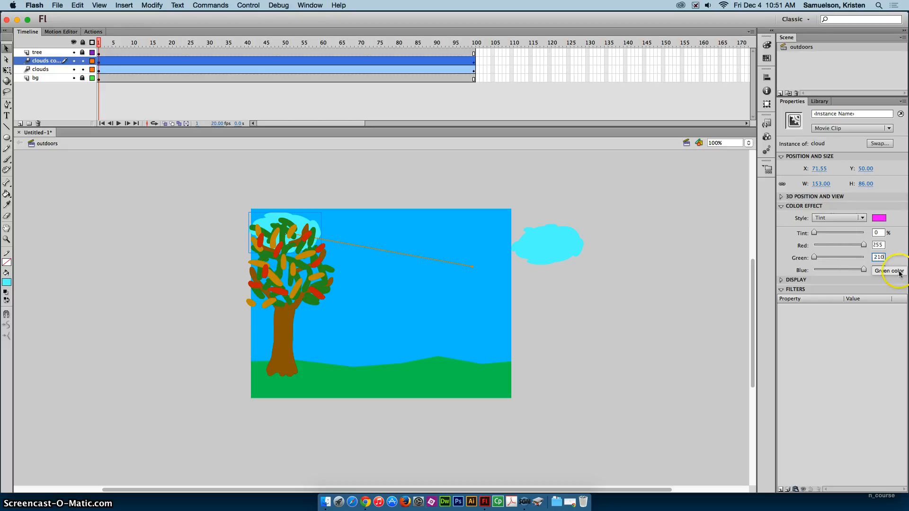
click(877, 233)
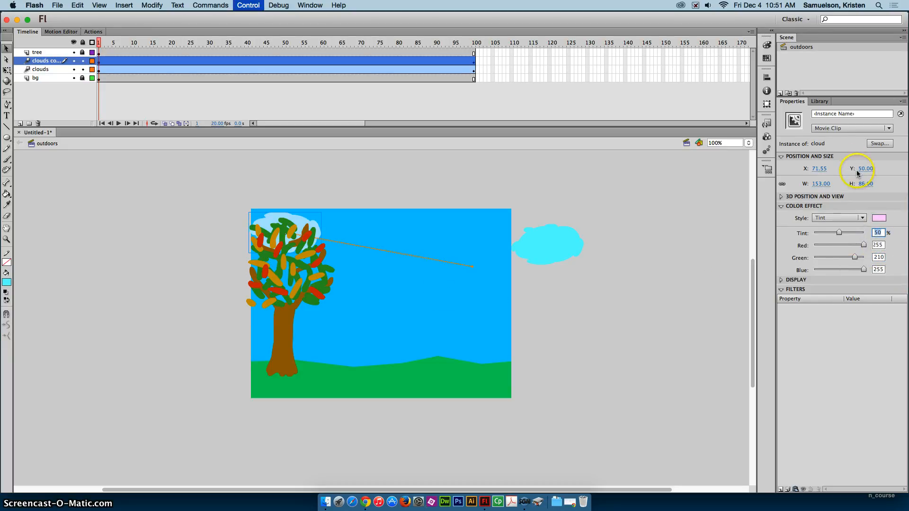
click(656, 199)
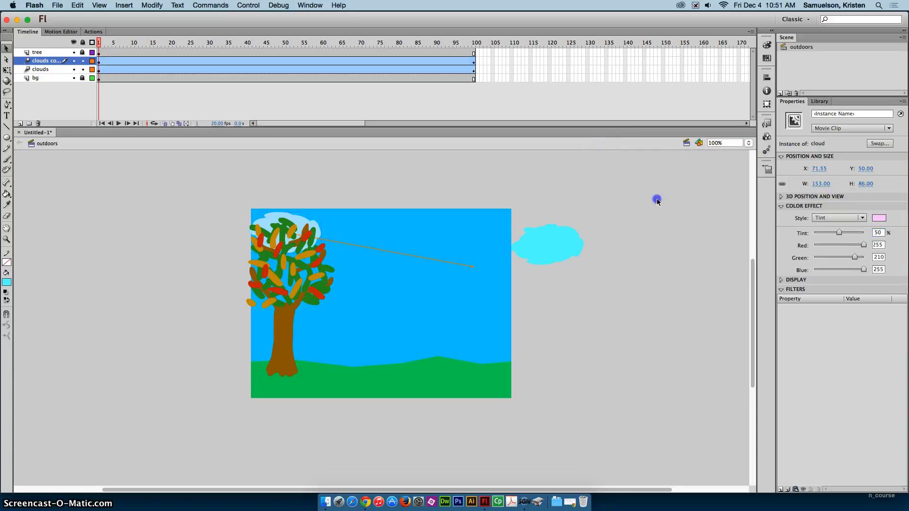
key(Return)
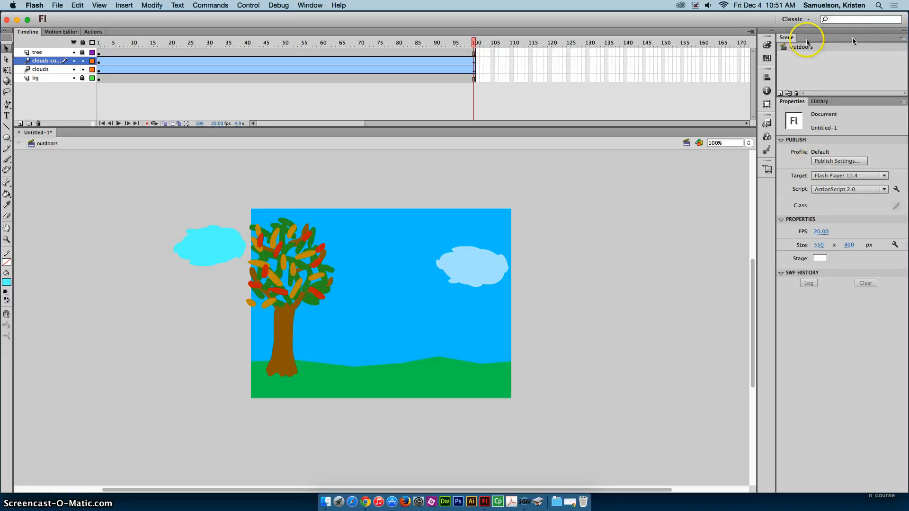
- Add three new scenes after outdoors and name them school, home and hobby
click(780, 93)
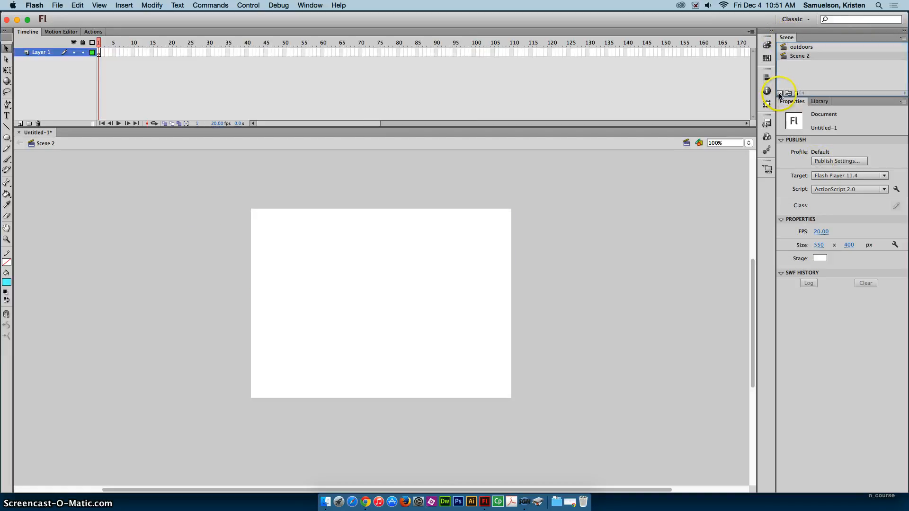
double_click(802, 56)
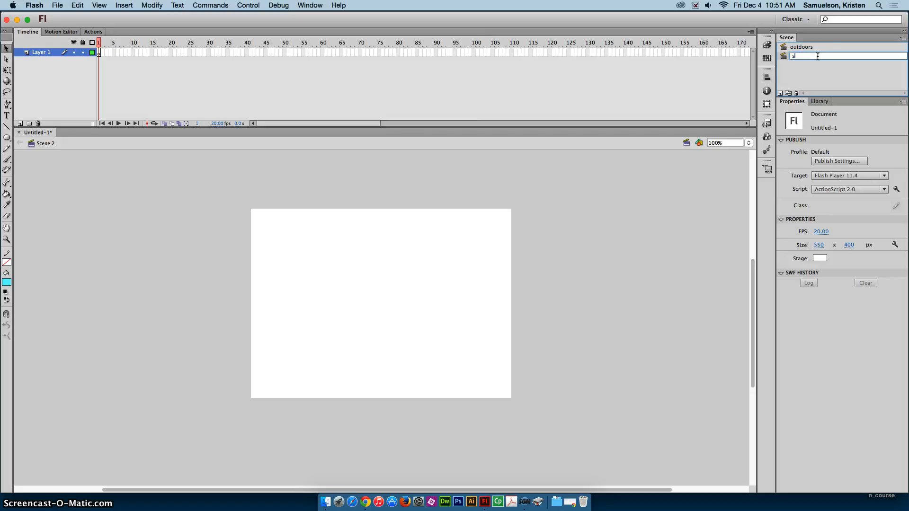
text(school)
key(Return)
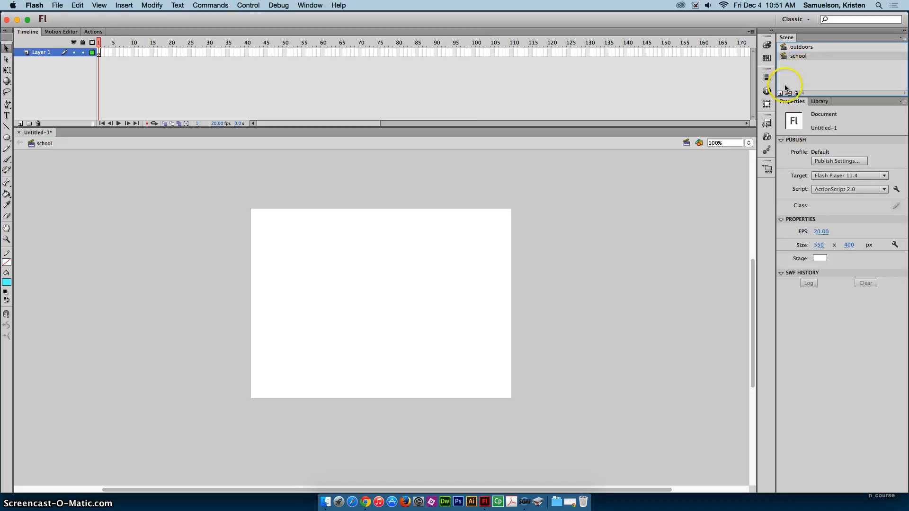
click(782, 93)
double_click(805, 65)
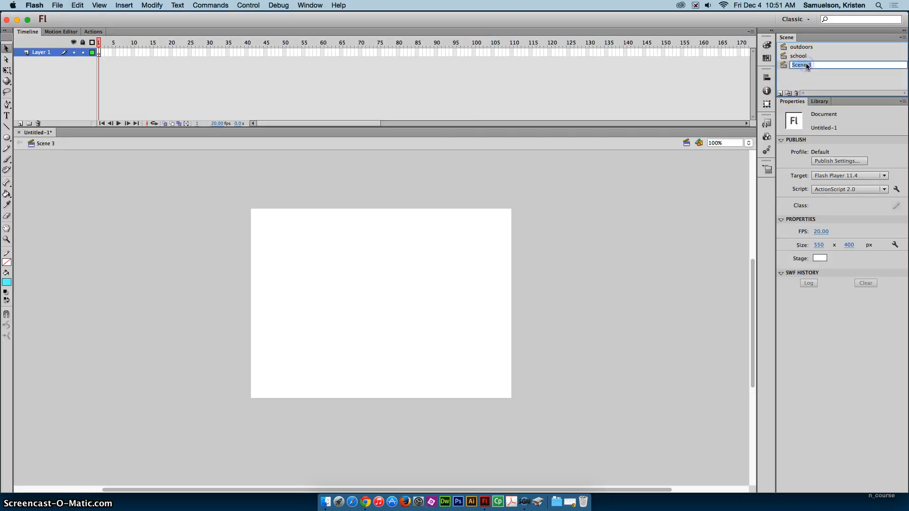
key(Return)
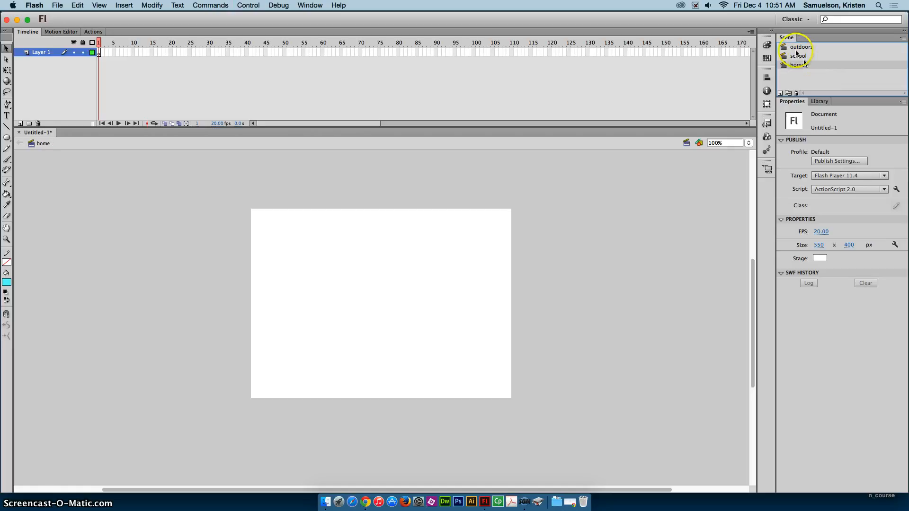
click(781, 93)
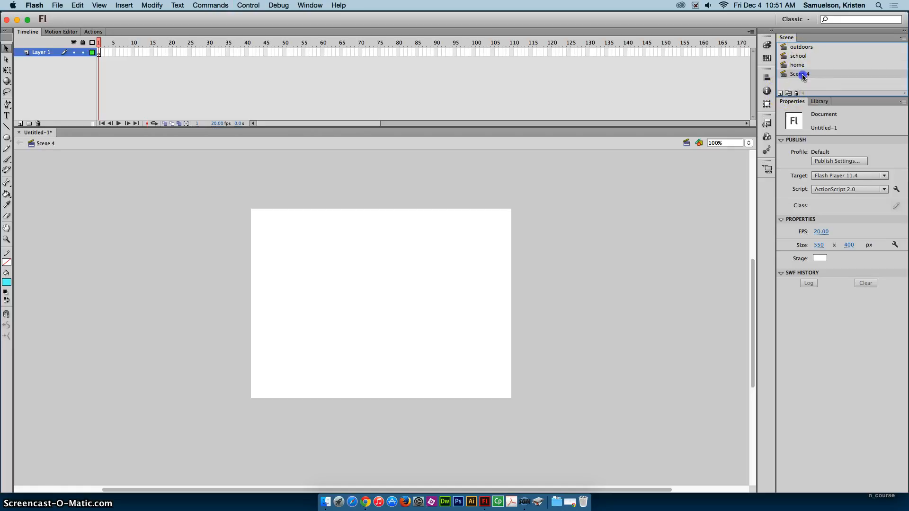
double_click(803, 76)
text(hobby)
key(Return)
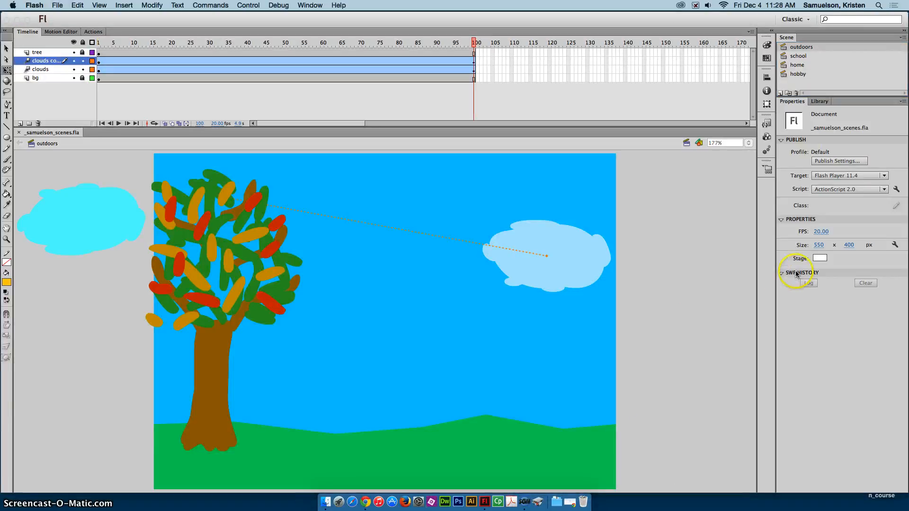
- Review the school, home and hobby scenes and test the whole movie
click(798, 56)
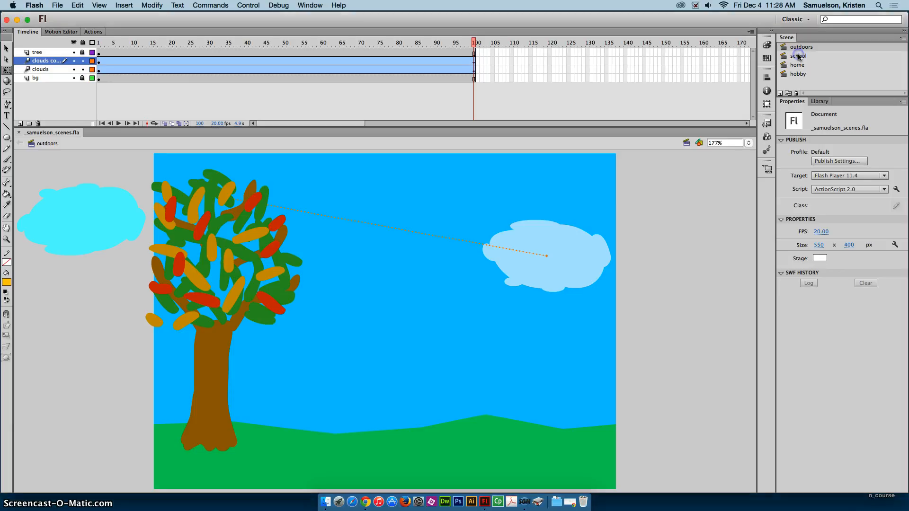
click(799, 56)
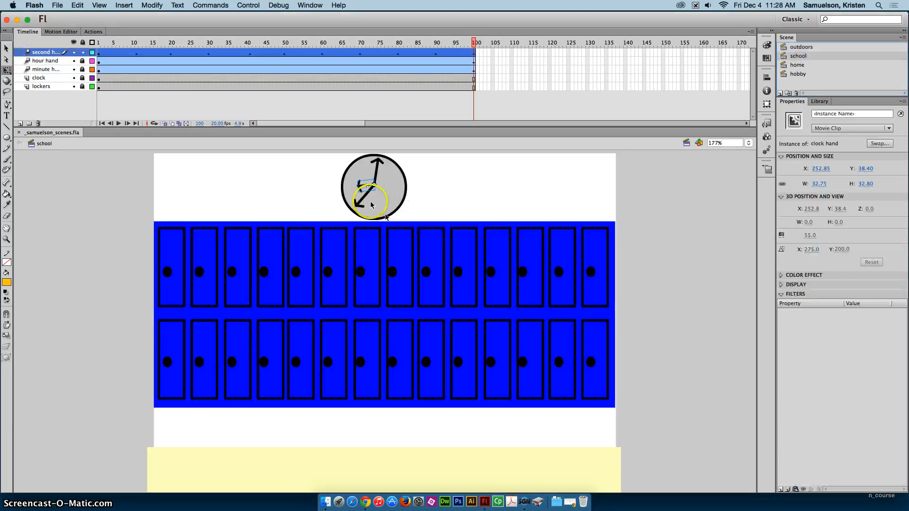
click(797, 65)
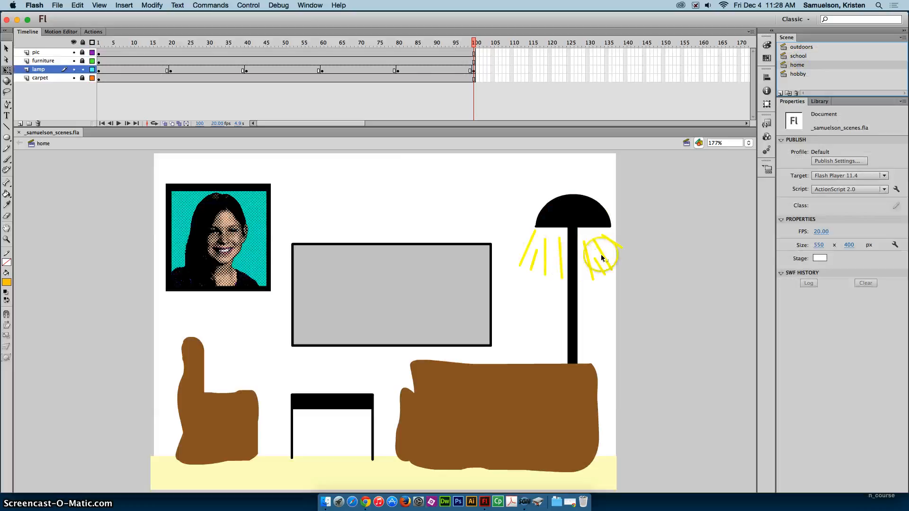
click(809, 74)
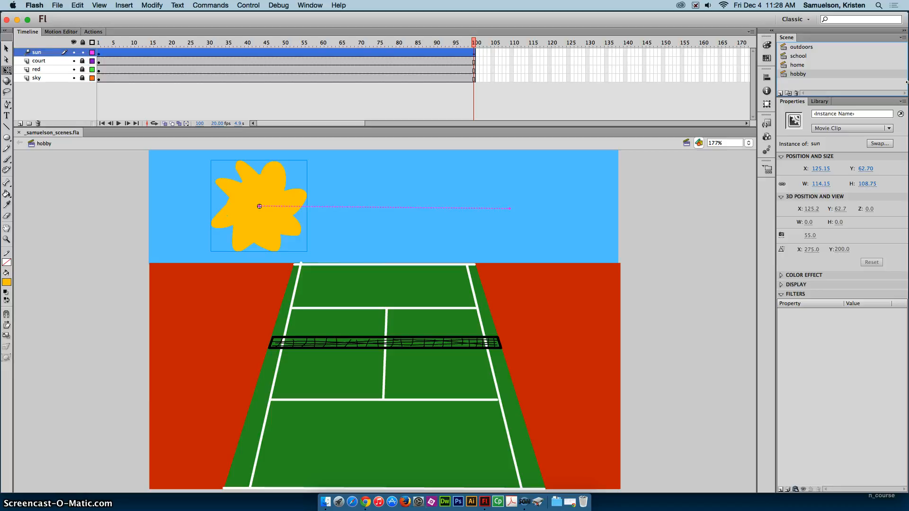
key(super+Return)
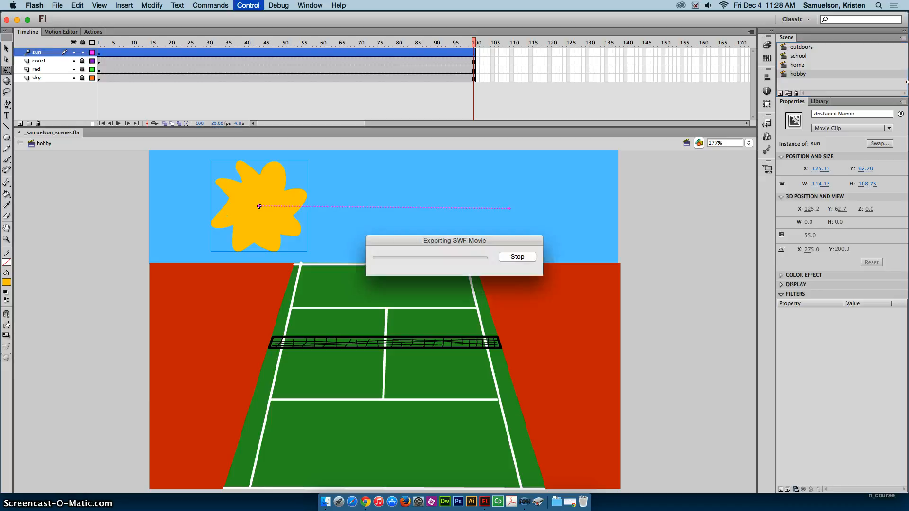